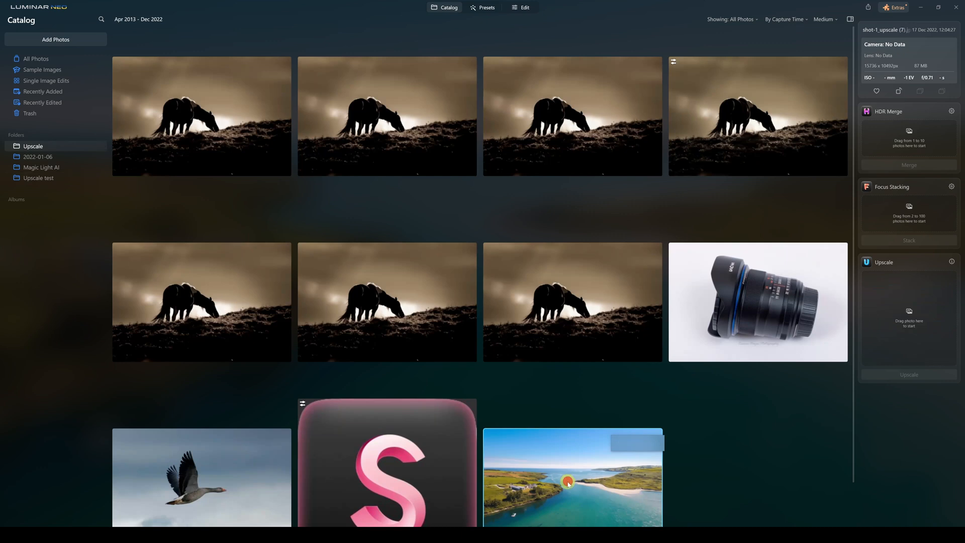
# Open the upscaled coastal photo shot-1_upscale (7) from the Upscale folder in Luminar Neo and examine the speedboats and wakes up close.
pyautogui.doubleClick(565, 479)
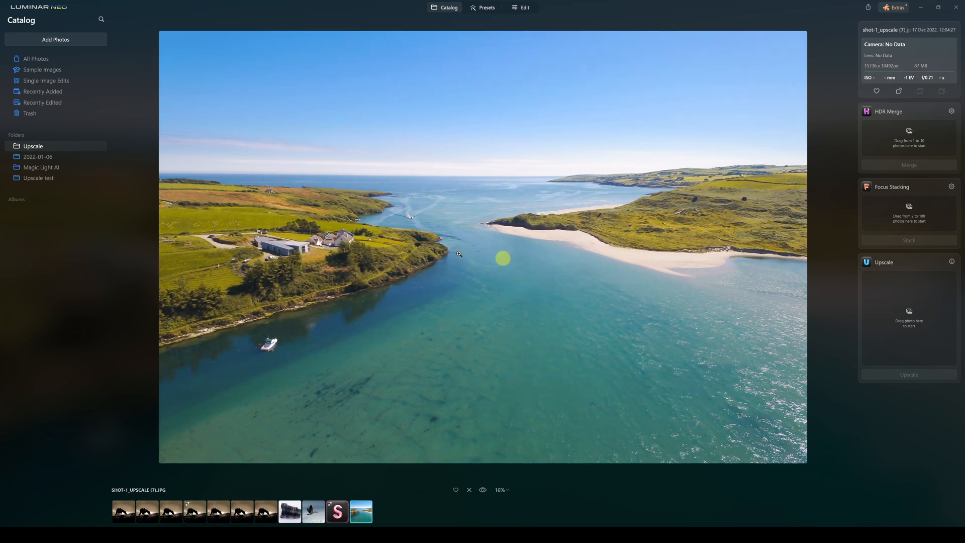
pyautogui.click(456, 235)
pyautogui.moveTo(287, 144); pyautogui.dragTo(593, 297)
pyautogui.scroll(3, 397, 249)
pyautogui.moveTo(367, 244); pyautogui.dragTo(436, 262)
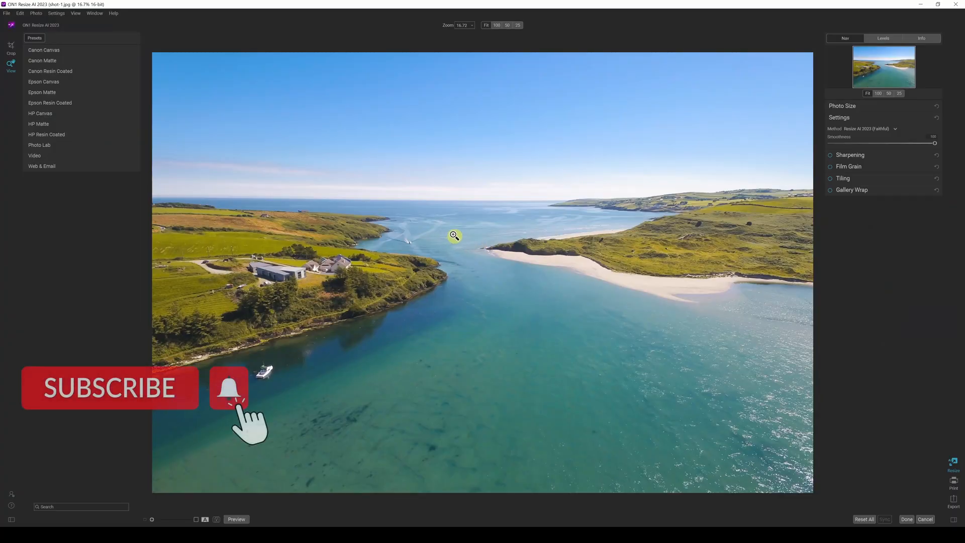
# Compare the speedboats and their wakes at close zoom in ON1 Resize AI and Topaz Gigapixel AI.
pyautogui.click(411, 243)
pyautogui.moveTo(397, 213); pyautogui.dragTo(482, 252)
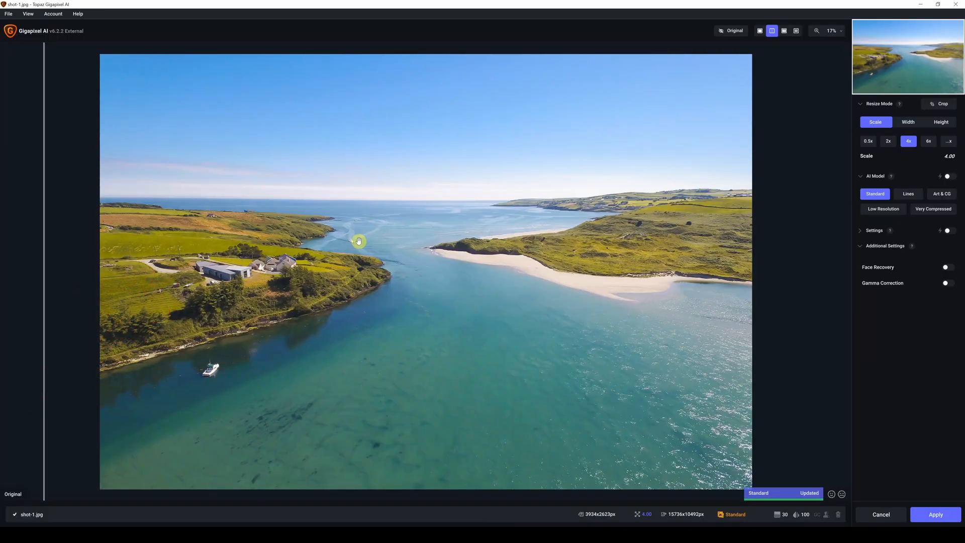
pyautogui.scroll(5, 359, 240)
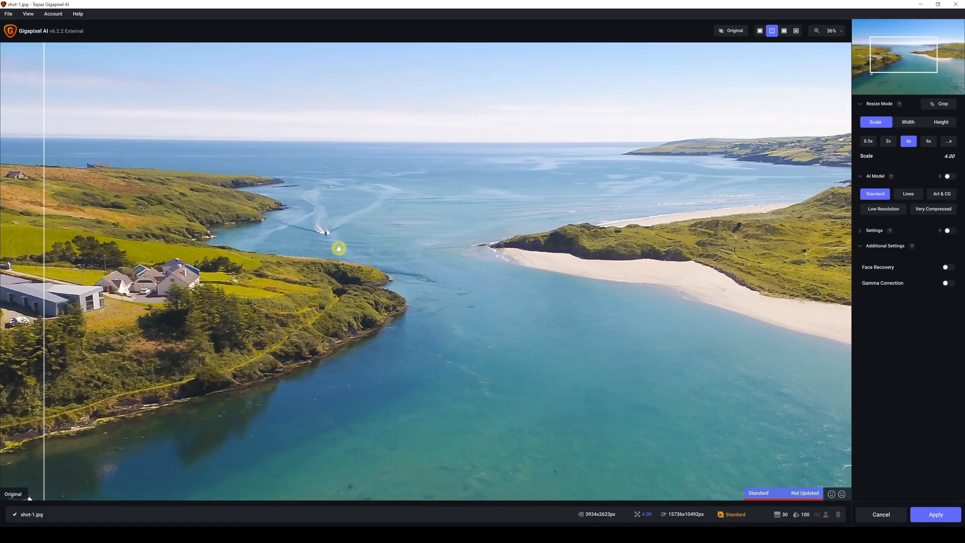
pyautogui.scroll(5, 339, 248)
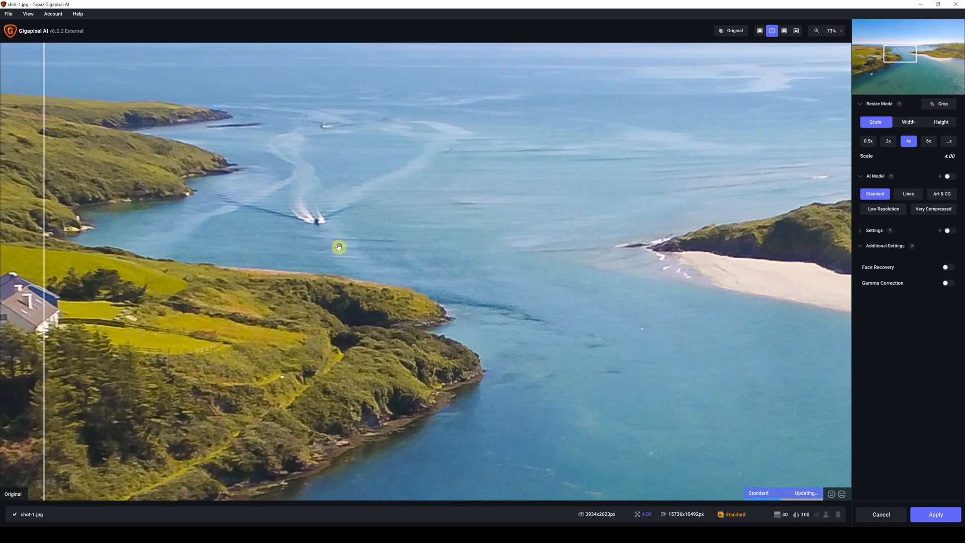
pyautogui.scroll(1, 339, 246)
pyautogui.moveTo(329, 222); pyautogui.dragTo(395, 273)
pyautogui.scroll(3, 396, 273)
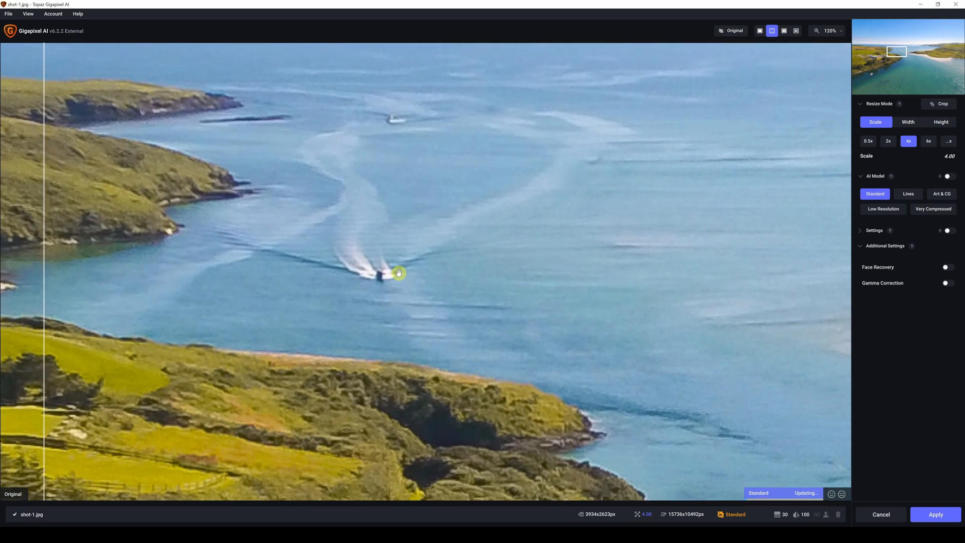
pyautogui.scroll(-1, 399, 272)
pyautogui.moveTo(424, 227); pyautogui.dragTo(433, 276)
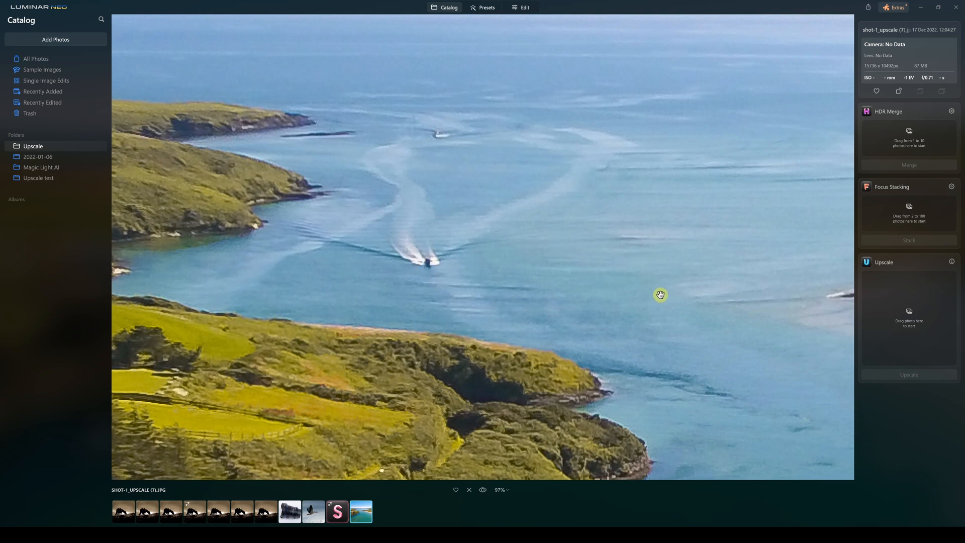
# Examine the grassy headland and sandy beach detail in Luminar Neo and in ON1 Resize AI at 100%.
pyautogui.moveTo(775, 211); pyautogui.dragTo(362, 216)
pyautogui.moveTo(727, 191); pyautogui.dragTo(342, 213)
pyautogui.moveTo(742, 164); pyautogui.dragTo(627, 177)
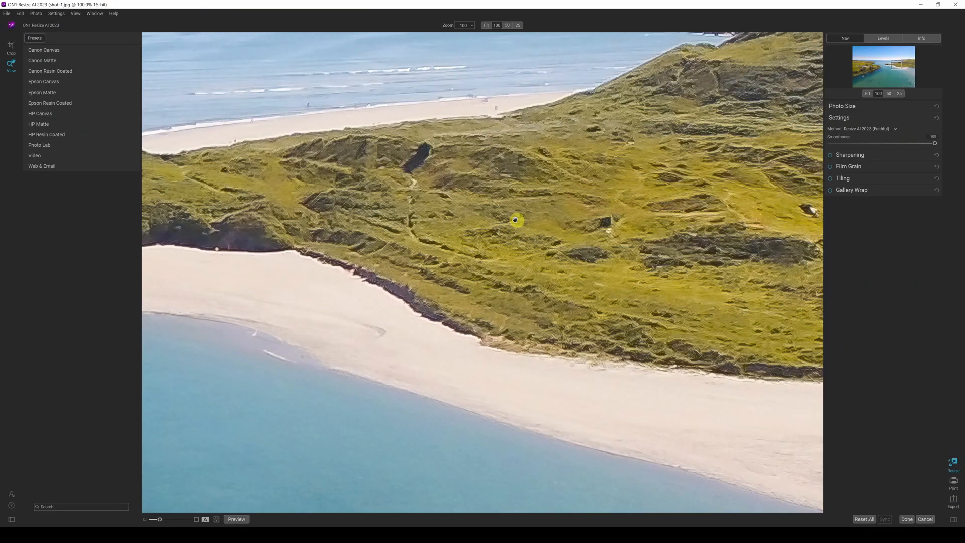
pyautogui.moveTo(597, 217); pyautogui.dragTo(606, 239)
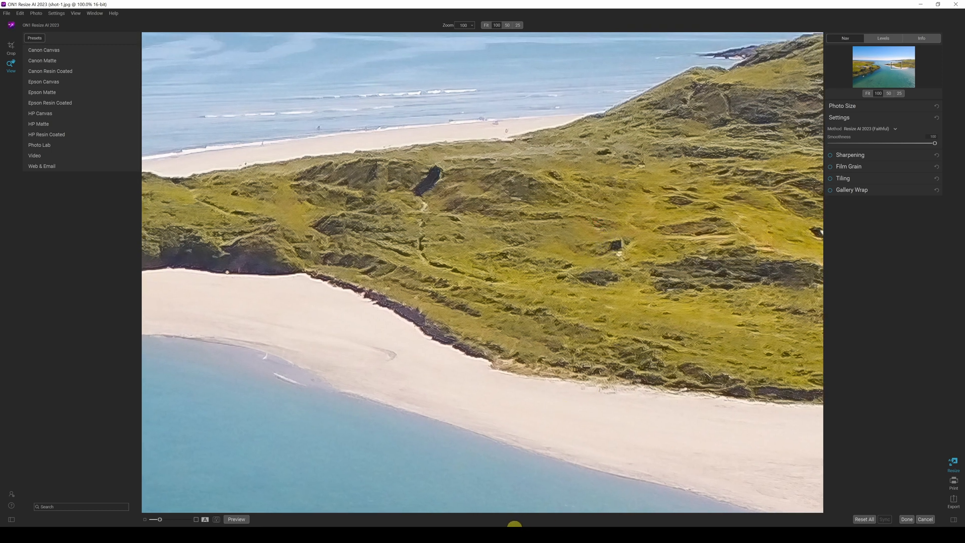
# Switch to Topaz Gigapixel AI and examine the grassy headland and the distant hillside village.
pyautogui.click(528, 534)
pyautogui.moveTo(763, 247); pyautogui.dragTo(187, 104)
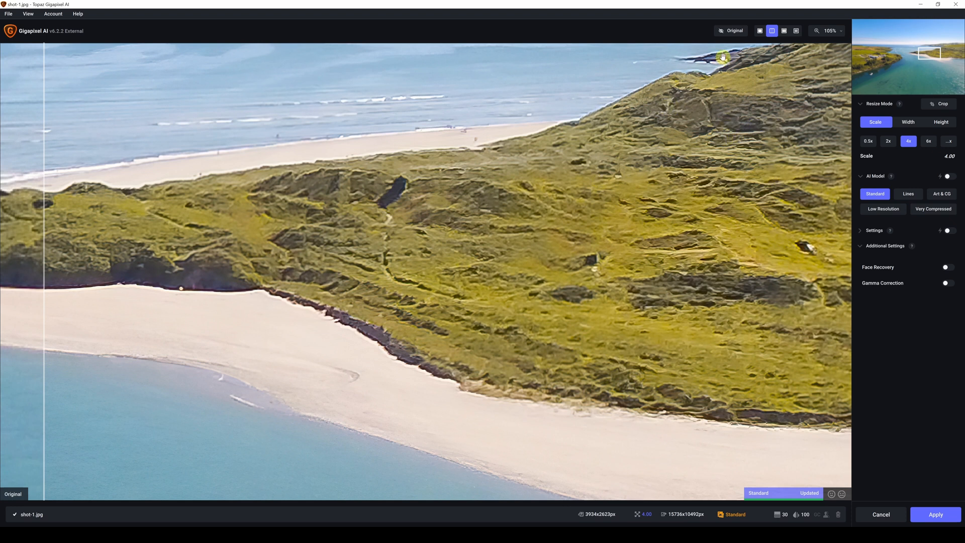
pyautogui.moveTo(712, 223); pyautogui.dragTo(549, 209)
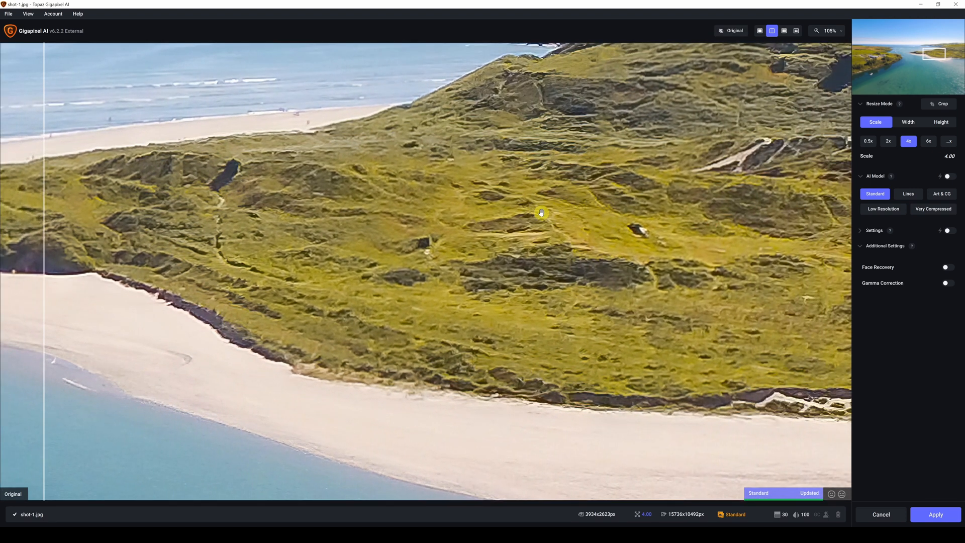
pyautogui.moveTo(604, 162); pyautogui.dragTo(614, 384)
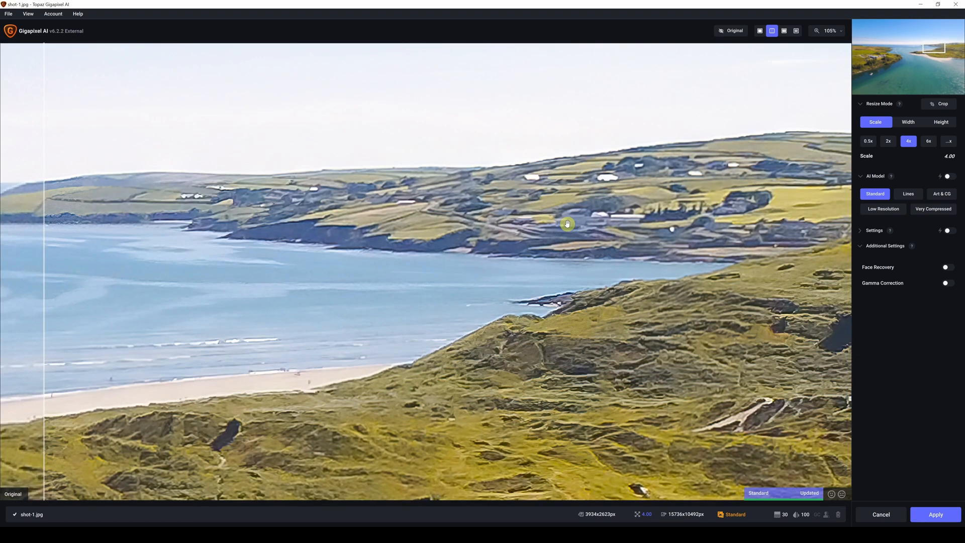
pyautogui.moveTo(485, 218); pyautogui.dragTo(536, 216)
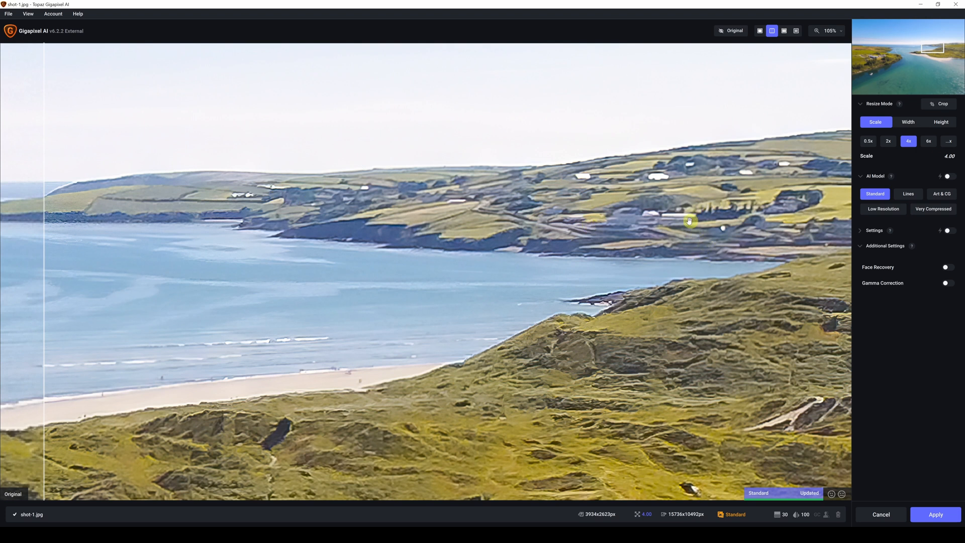
# Switch to ON1 Resize AI and examine the distant hillside village at 100% zoom.
pyautogui.moveTo(497, 535)
pyautogui.click(496, 508)
pyautogui.moveTo(638, 157); pyautogui.dragTo(548, 317)
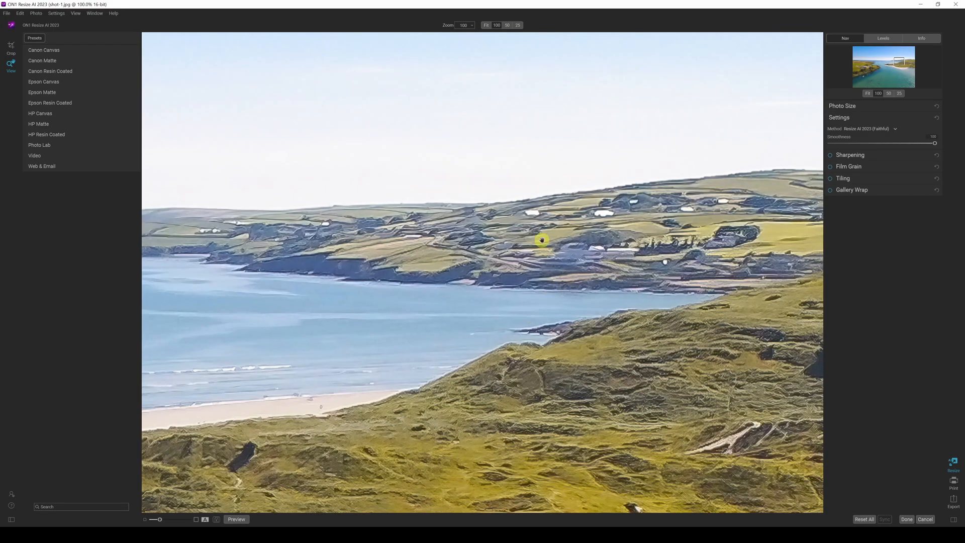
pyautogui.moveTo(562, 257); pyautogui.dragTo(618, 267)
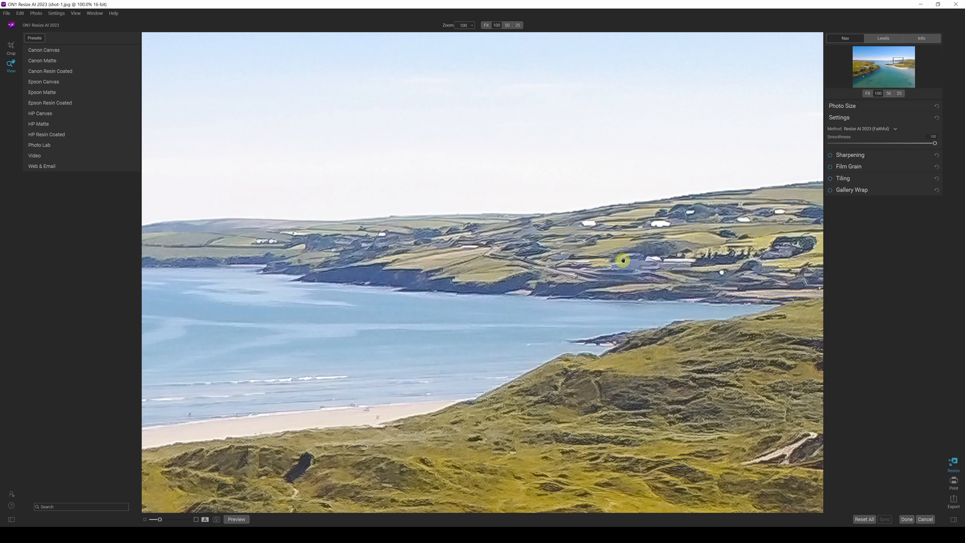
# Switch through Topaz Gigapixel AI to Luminar Neo and examine the same hillside village in its upscaled photo.
pyautogui.click(536, 534)
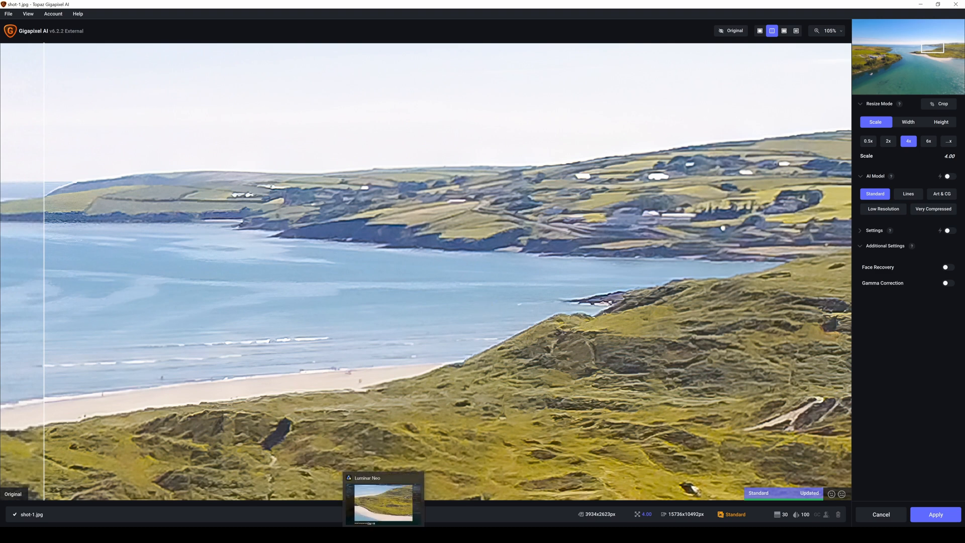
pyautogui.click(386, 535)
pyautogui.moveTo(634, 245); pyautogui.dragTo(610, 297)
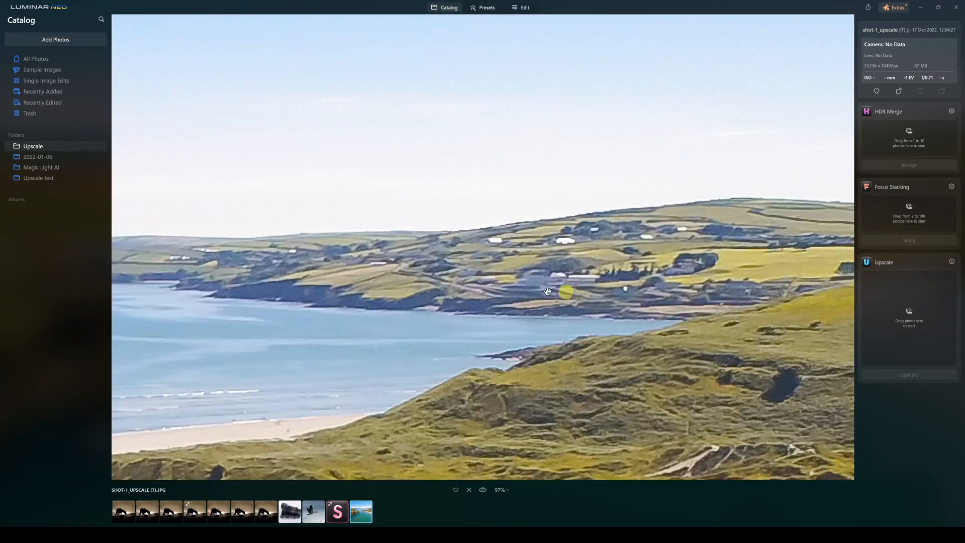
pyautogui.moveTo(469, 254); pyautogui.dragTo(496, 254)
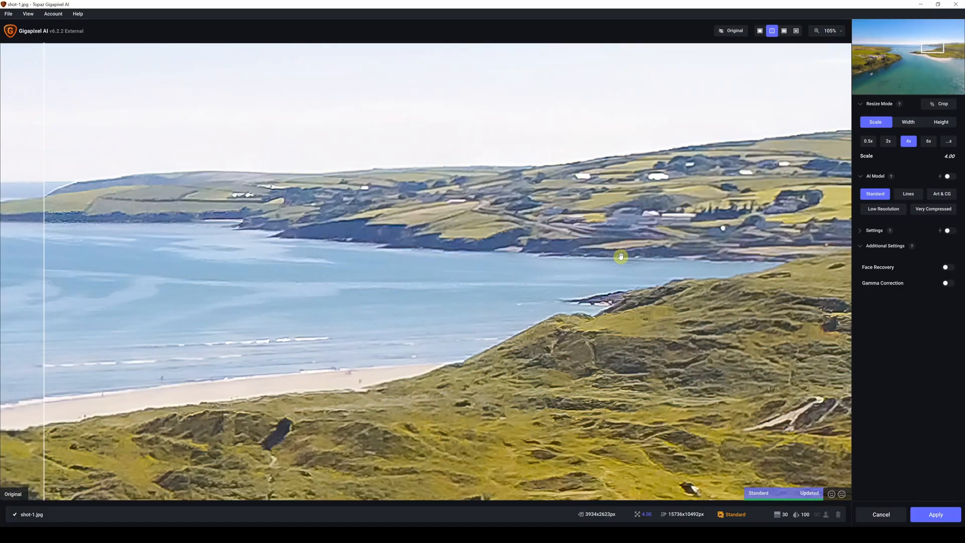
# Examine the whole headland and beach in Topaz Gigapixel AI at 49% zoom.
pyautogui.scroll(-2, 618, 260)
pyautogui.scroll(-5, 622, 254)
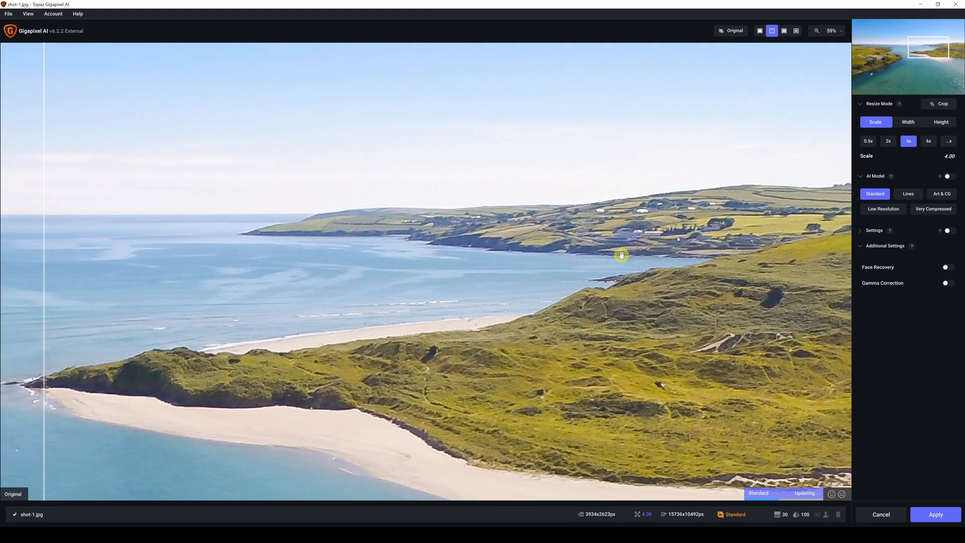
pyautogui.scroll(-2, 622, 255)
pyautogui.scroll(-3, 622, 255)
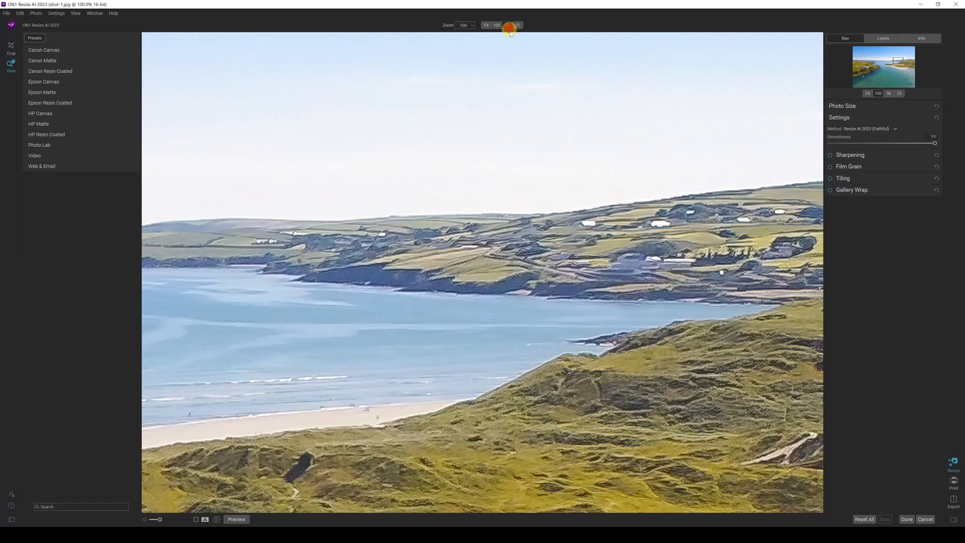
# Set the ON1 Resize AI view to 50% and compare the headland with the Topaz Gigapixel AI result.
pyautogui.click(509, 26)
pyautogui.moveTo(467, 321); pyautogui.dragTo(545, 271)
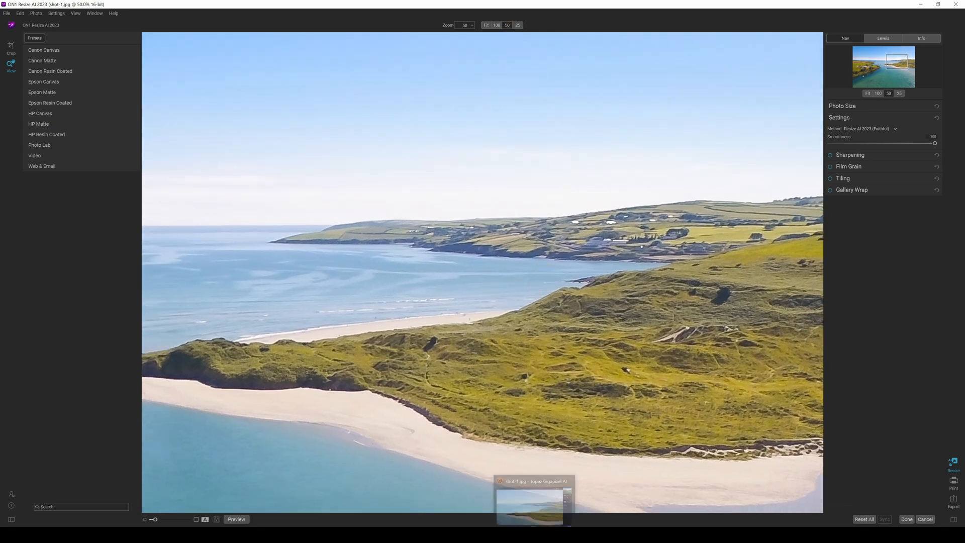
pyautogui.click(521, 519)
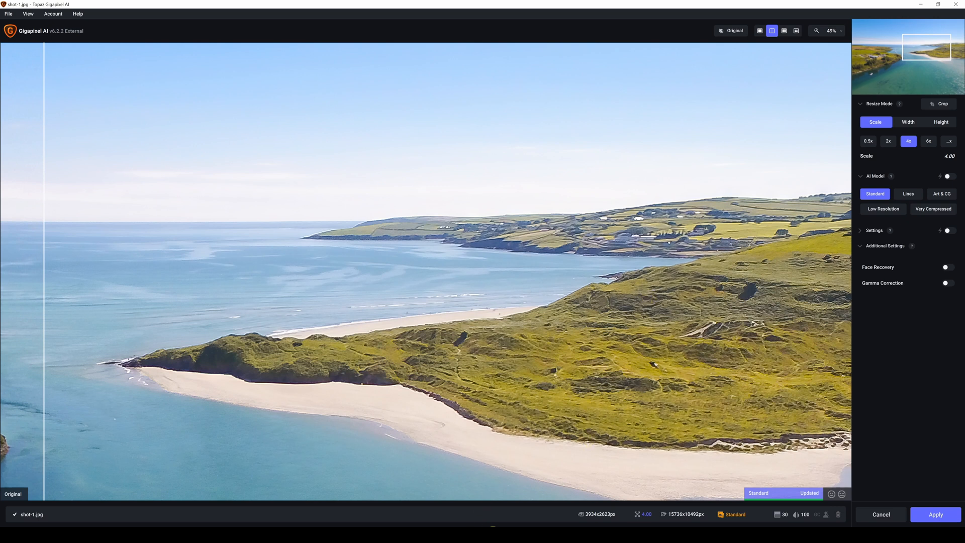
pyautogui.click(493, 534)
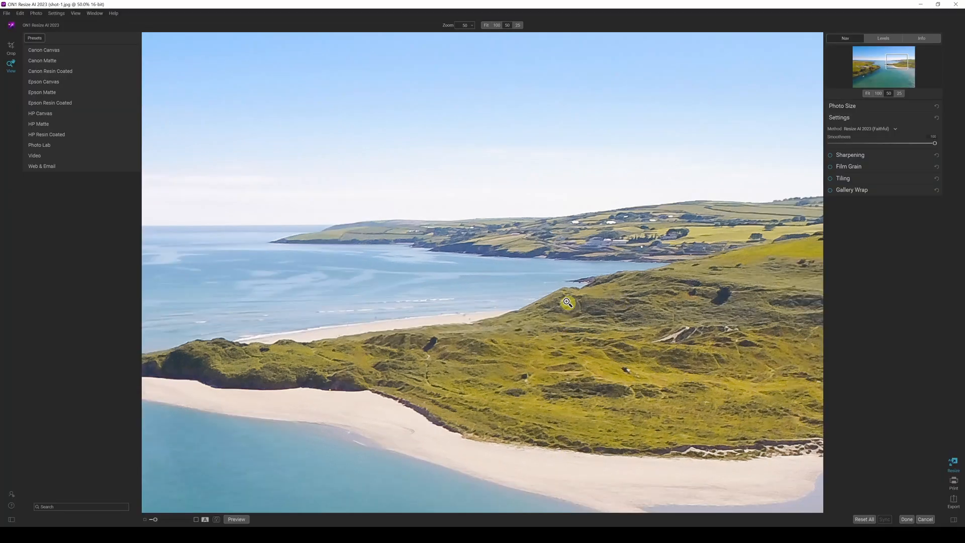
pyautogui.moveTo(600, 288); pyautogui.dragTo(685, 284)
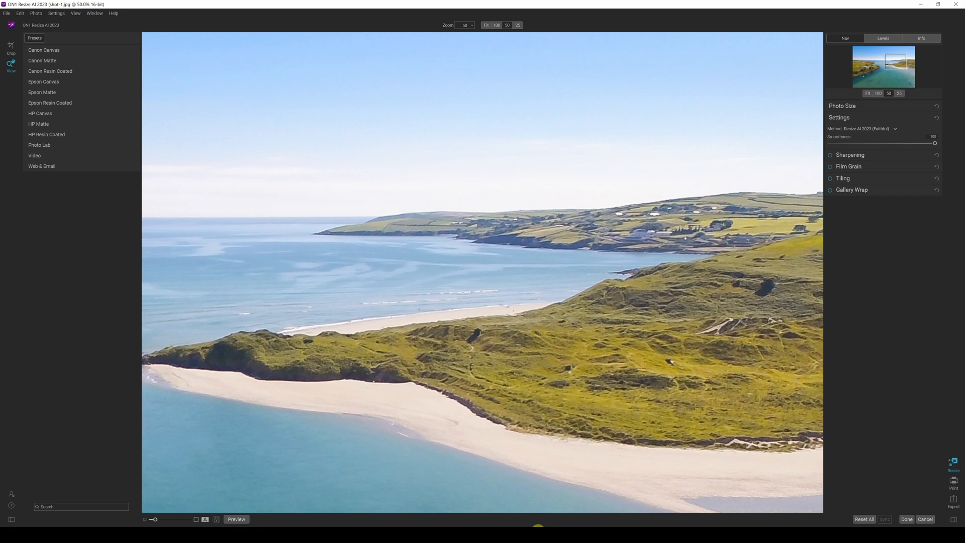
# Switch through Topaz Gigapixel AI to Luminar Neo and examine the headland at 49% zoom.
pyautogui.click(538, 530)
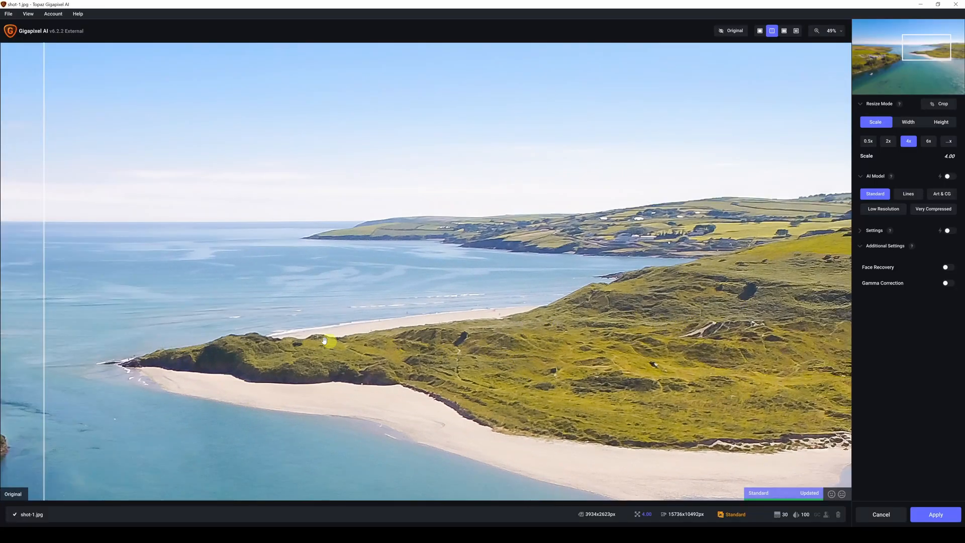
pyautogui.click(393, 528)
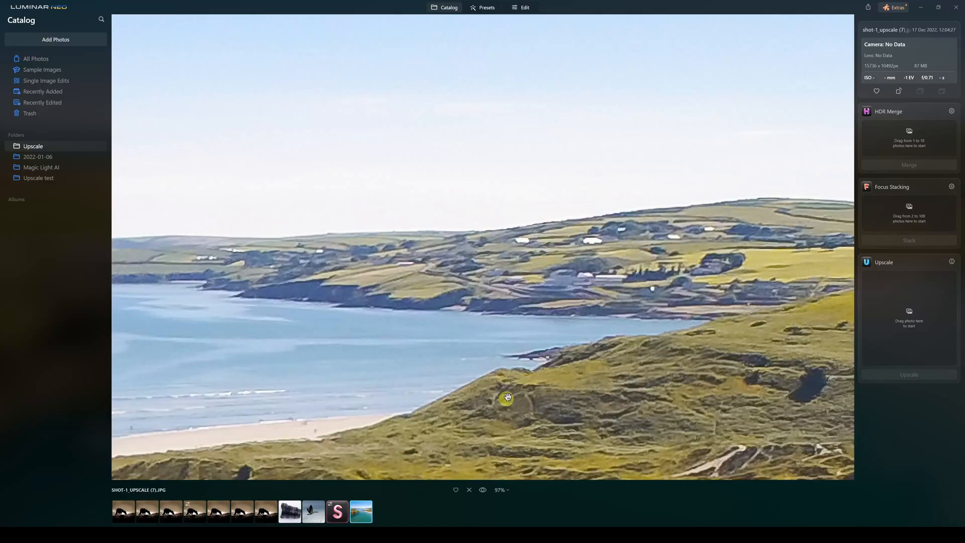
pyautogui.scroll(-5, 555, 338)
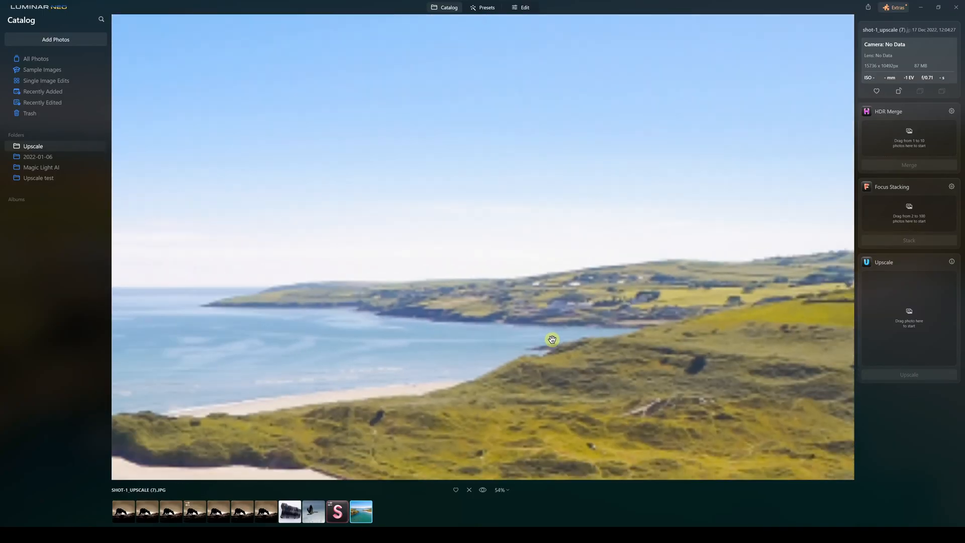
pyautogui.moveTo(544, 378); pyautogui.dragTo(640, 222)
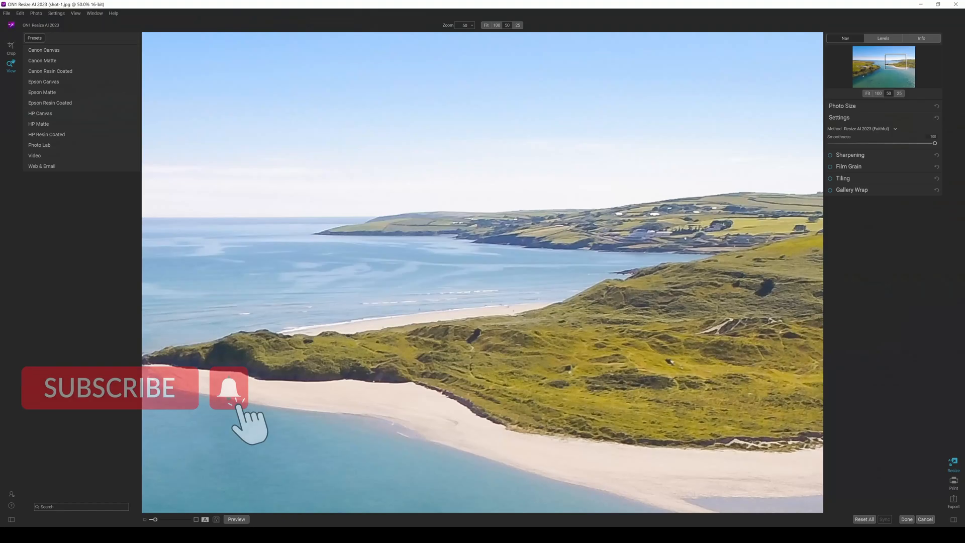
# Compare the beach below the headland in ON1 Resize AI and Topaz Gigapixel AI.
pyautogui.moveTo(562, 401); pyautogui.dragTo(567, 372)
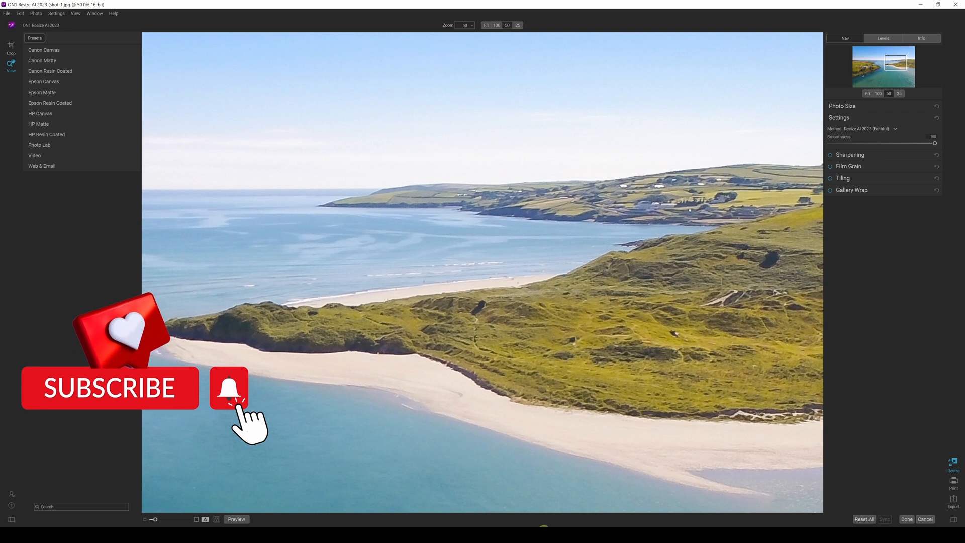
pyautogui.click(531, 532)
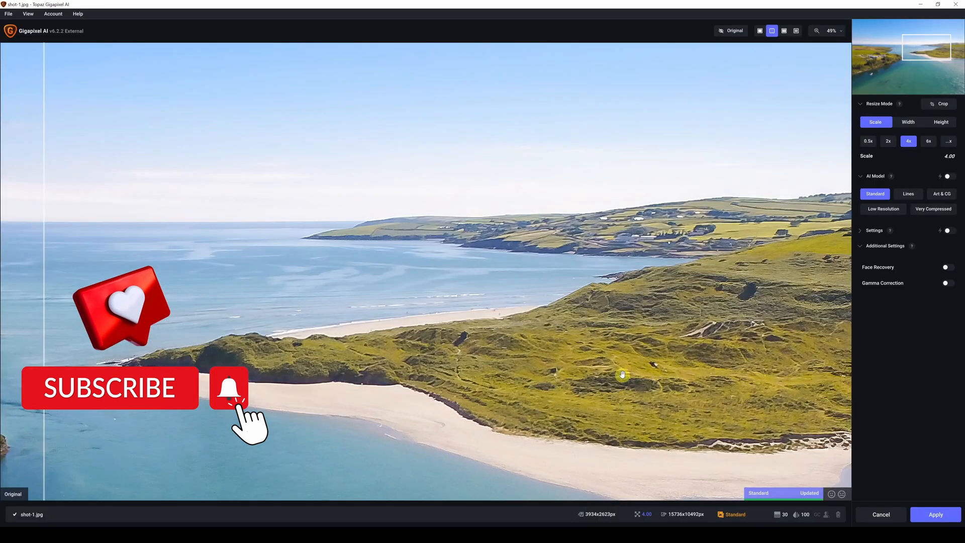
pyautogui.moveTo(576, 340); pyautogui.dragTo(582, 289)
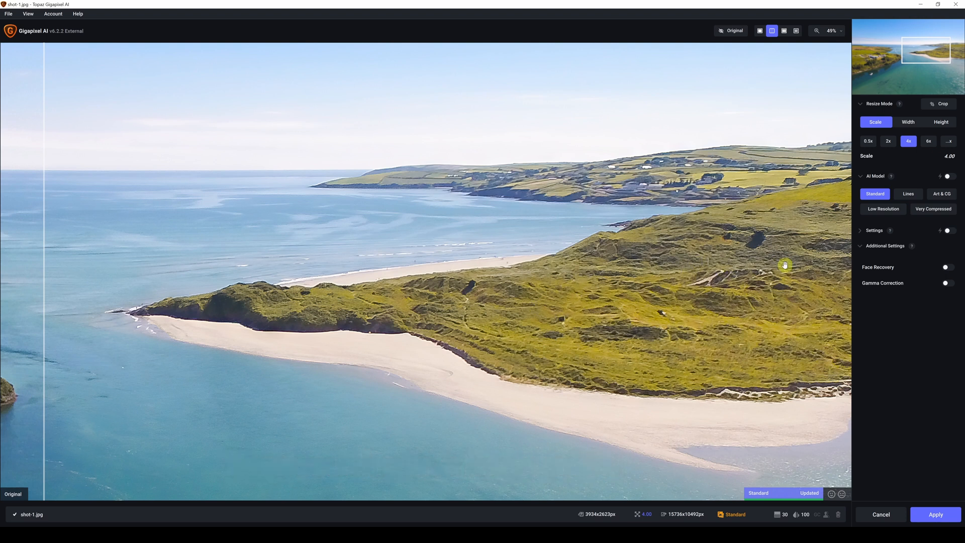
# Examine the wider bay with both shorelines in Topaz Gigapixel AI at about 25% zoom.
pyautogui.scroll(-5, 561, 328)
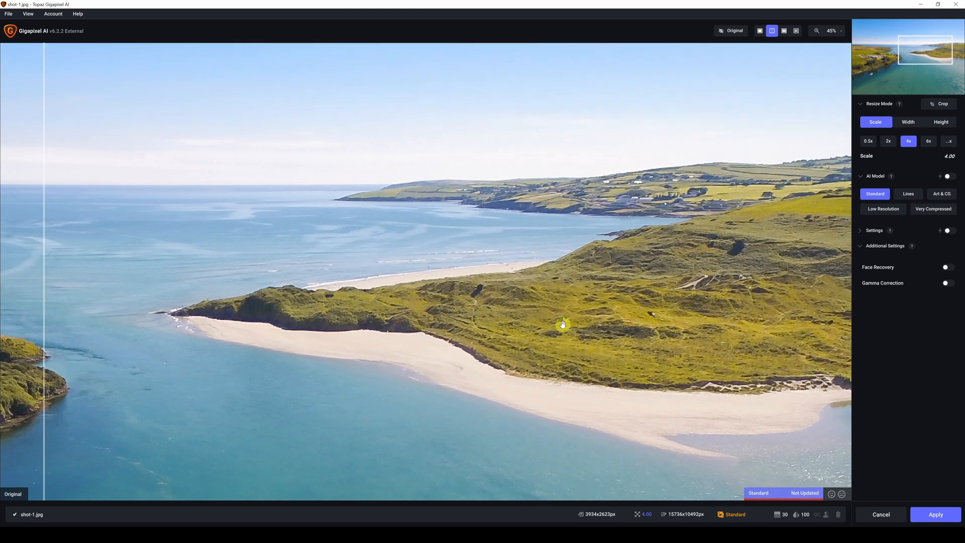
pyautogui.scroll(-4, 561, 326)
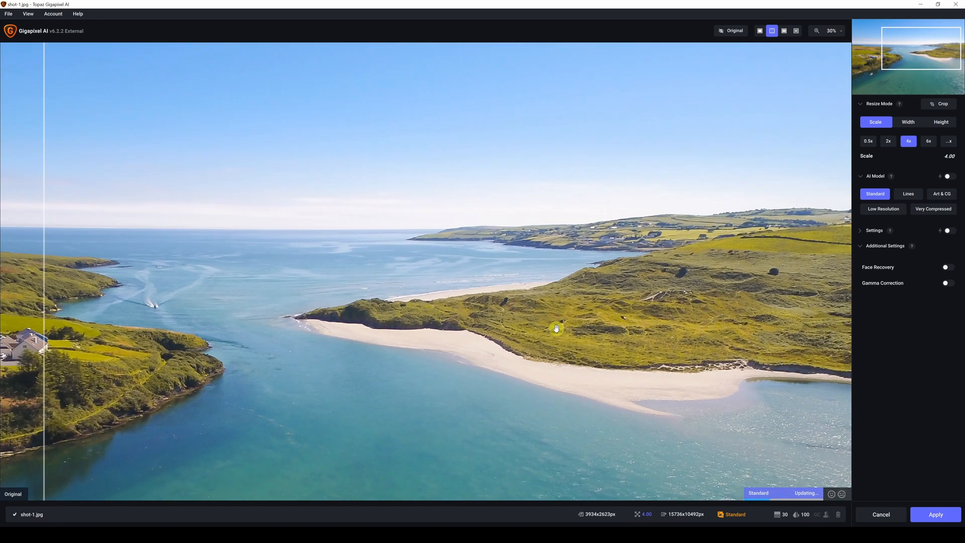
pyautogui.scroll(-2, 556, 328)
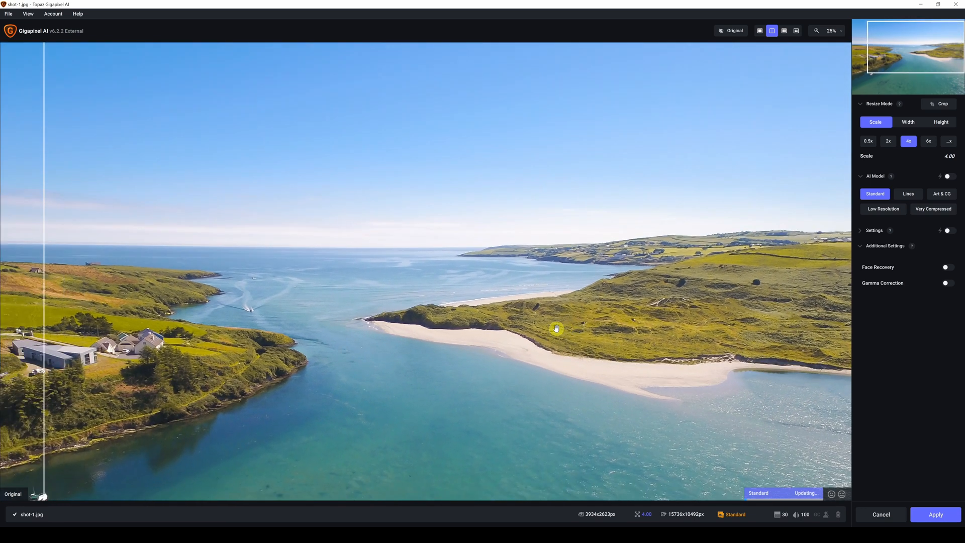
pyautogui.scroll(1, 557, 328)
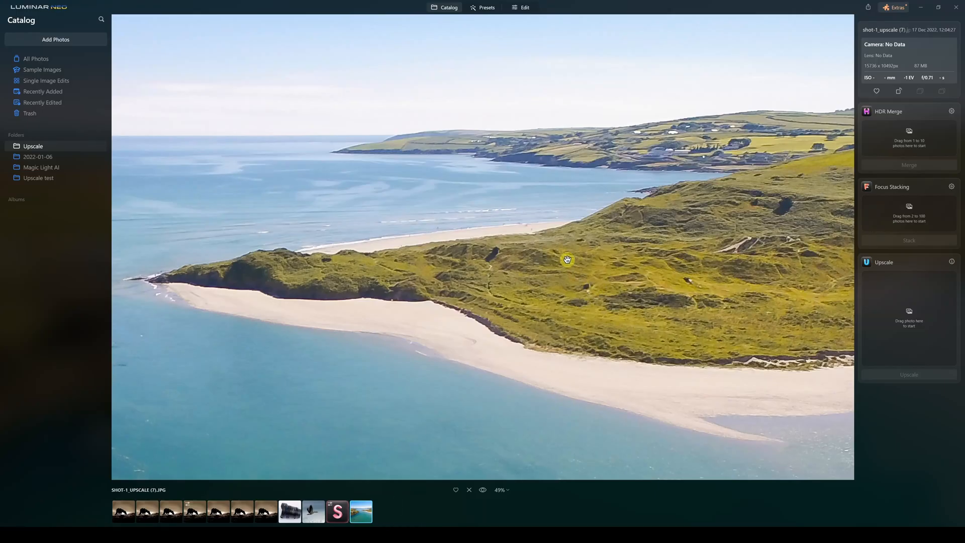
# Compare the wider bay in Luminar Neo and ON1 Resize AI at about 25% zoom.
pyautogui.scroll(-3, 567, 260)
pyautogui.scroll(-2, 565, 260)
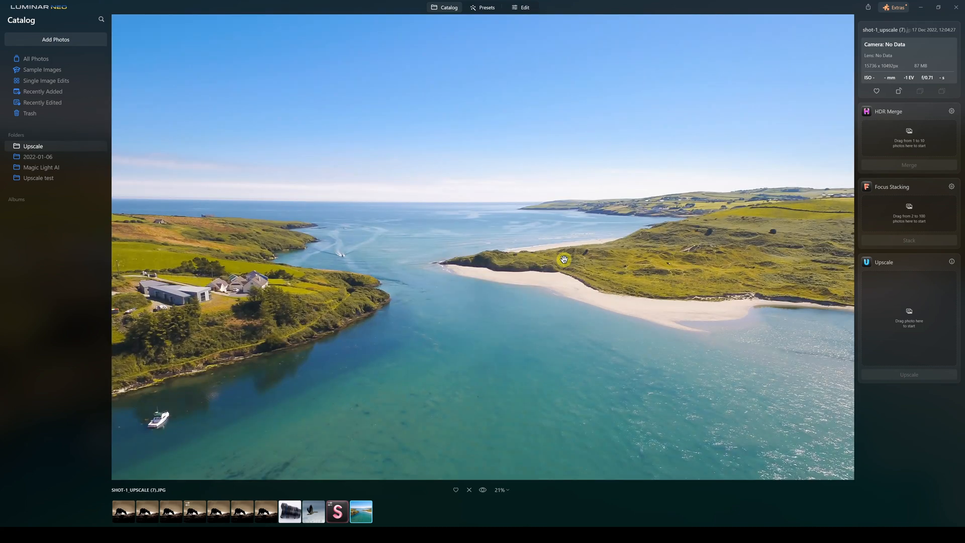
pyautogui.scroll(1, 606, 269)
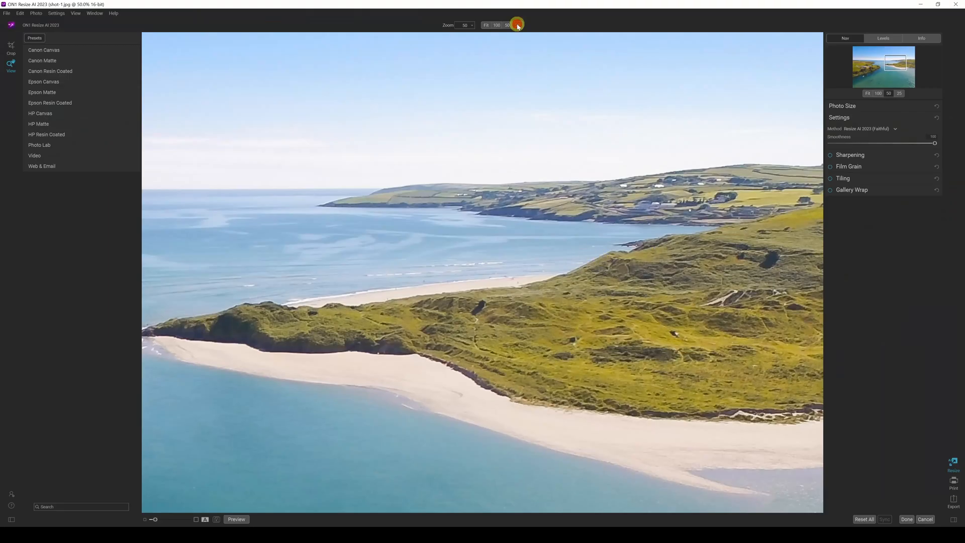
pyautogui.click(518, 25)
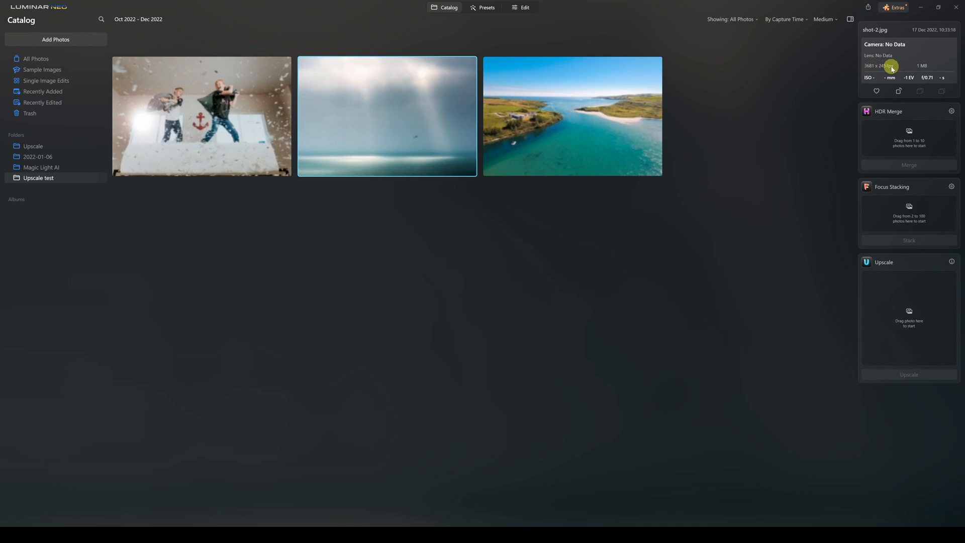
# Upscale shot-2.jpg, the seascape with light rays, by 4x in Luminar Neo.
pyautogui.moveTo(391, 112); pyautogui.dragTo(913, 309)
pyautogui.click(909, 361)
pyautogui.click(916, 376)
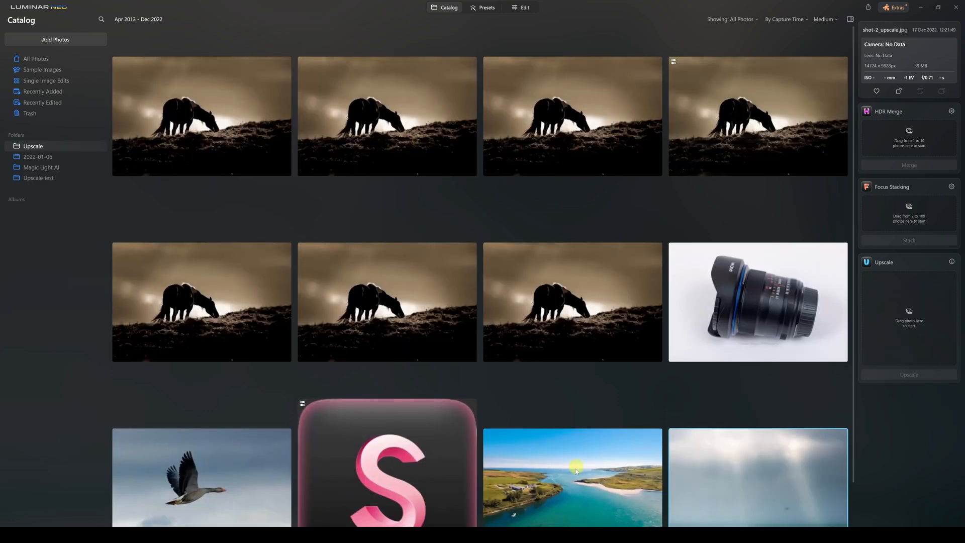
# Open the upscaled seascape shot-2_upscale.jpg and examine the bird's edges at about 100% zoom.
pyautogui.doubleClick(785, 486)
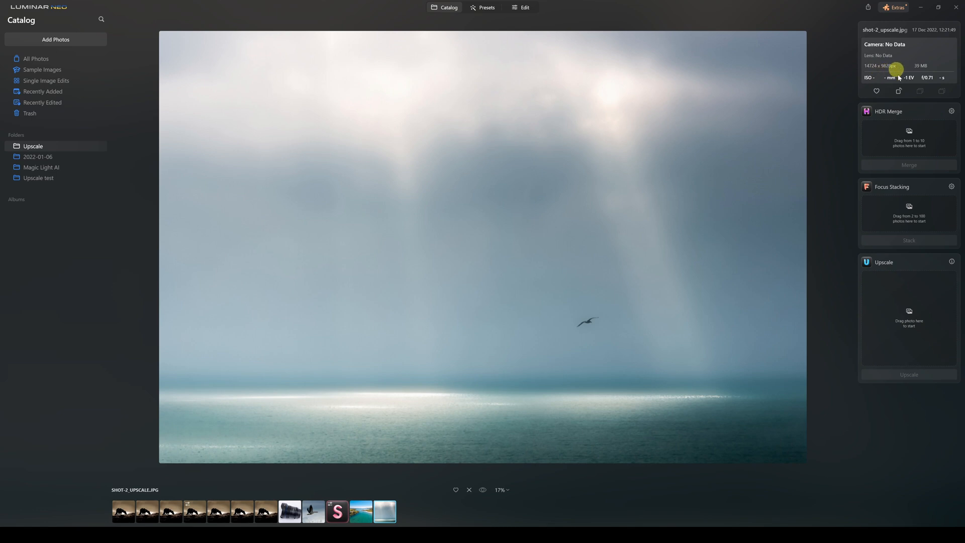
pyautogui.scroll(4, 583, 323)
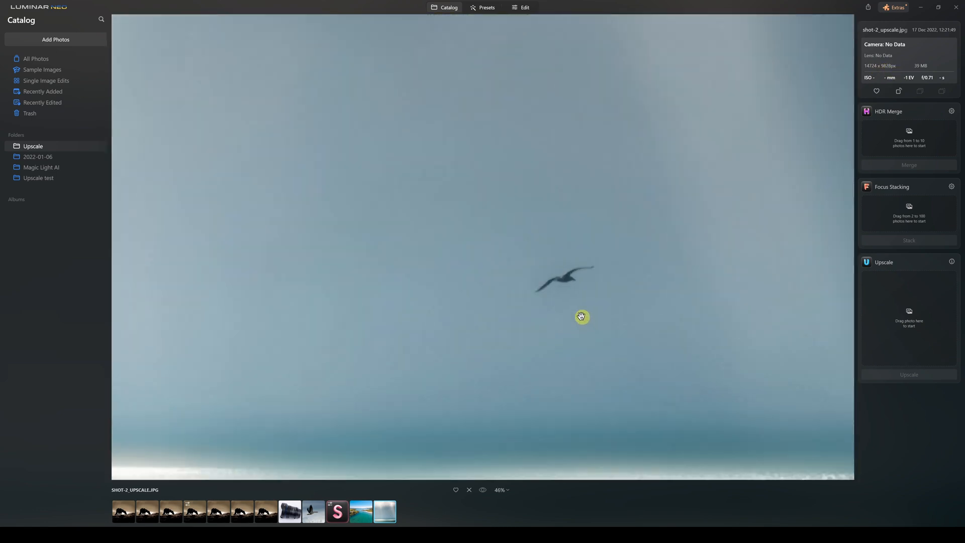
pyautogui.scroll(1, 557, 266)
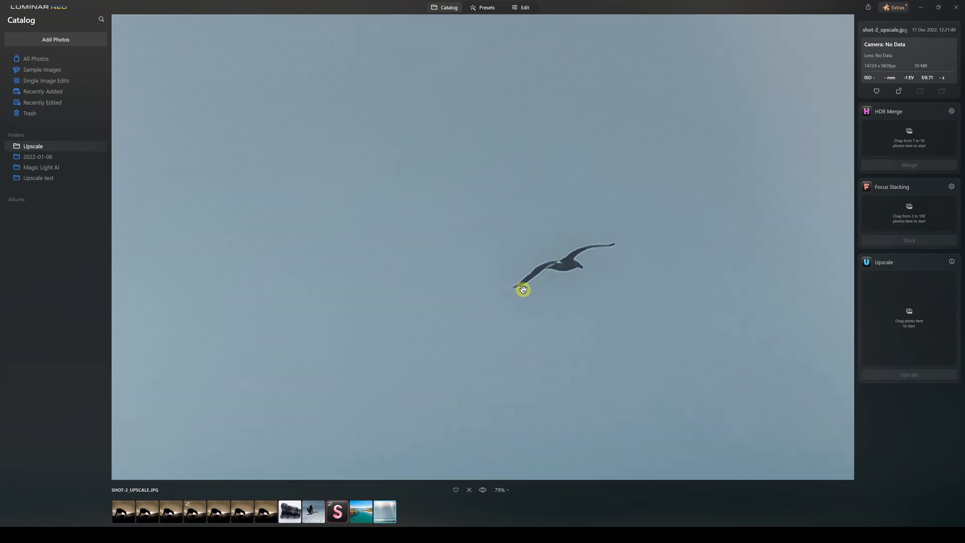
pyautogui.scroll(2, 561, 274)
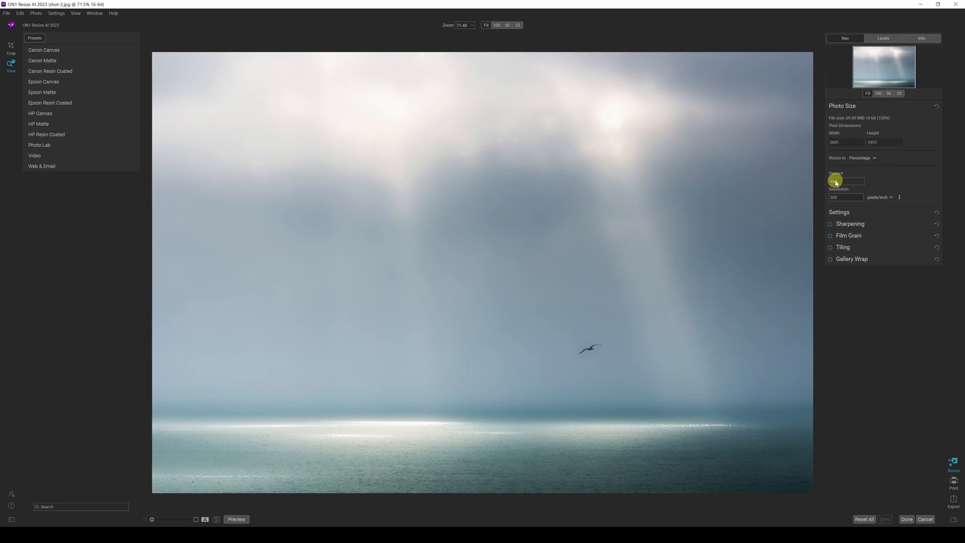
# In ON1 Resize AI, resize shot-2.jpg to 400 percent and examine the bird at 100% zoom.
pyautogui.write('400')
pyautogui.press('Return')
pyautogui.click(498, 25)
pyautogui.moveTo(665, 308); pyautogui.dragTo(258, 50)
pyautogui.moveTo(545, 328); pyautogui.dragTo(419, 194)
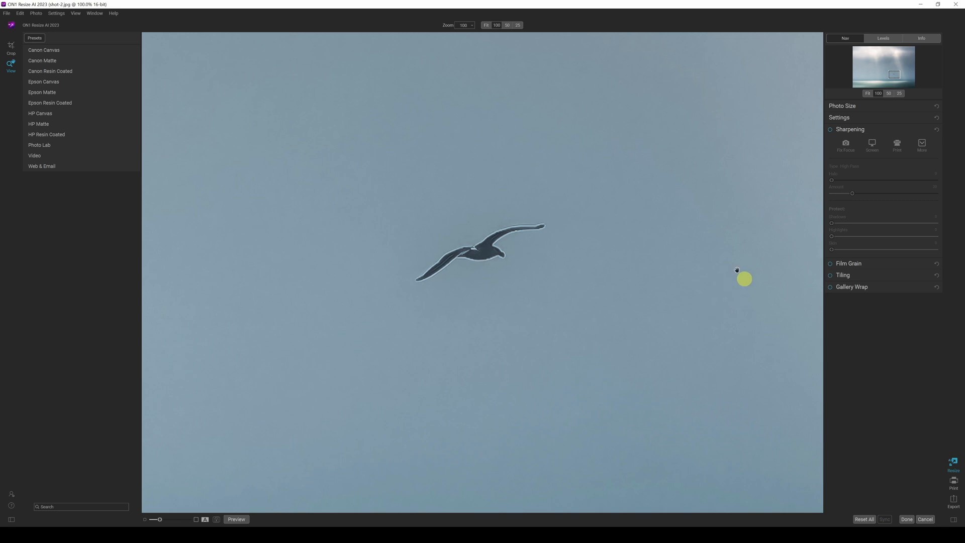
pyautogui.moveTo(385, 277); pyautogui.dragTo(385, 230)
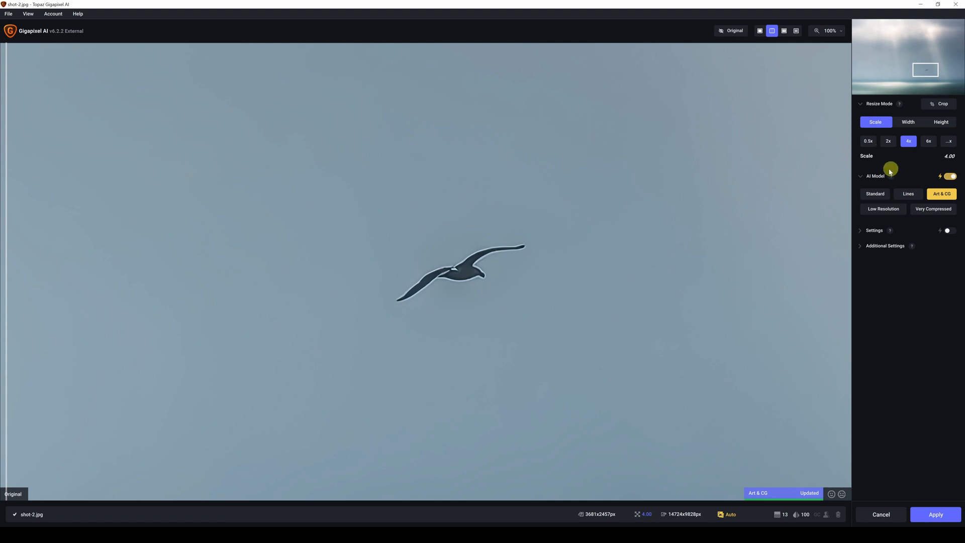
# In Topaz Gigapixel AI, switch the AI model for shot-2.jpg to Standard and view the bird at 50%.
pyautogui.click(879, 195)
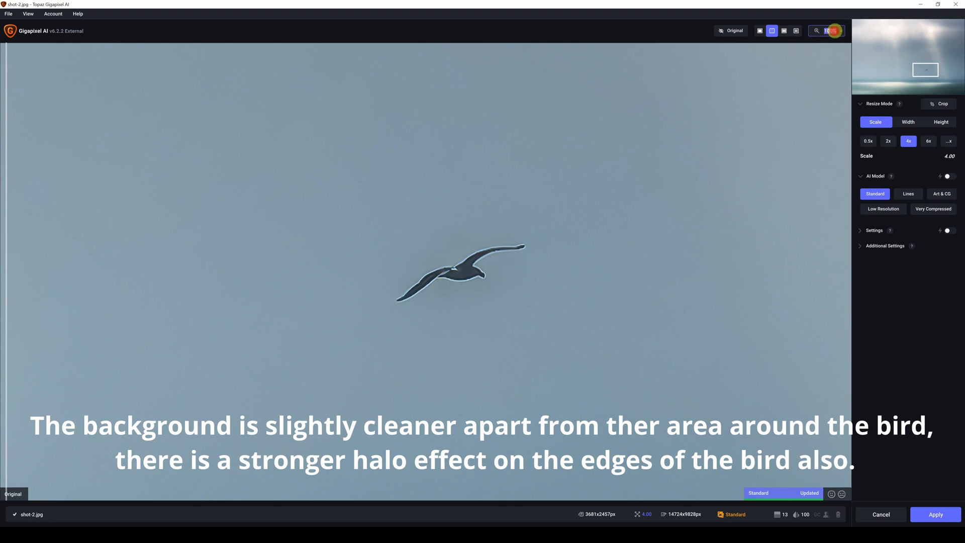
pyautogui.click(842, 31)
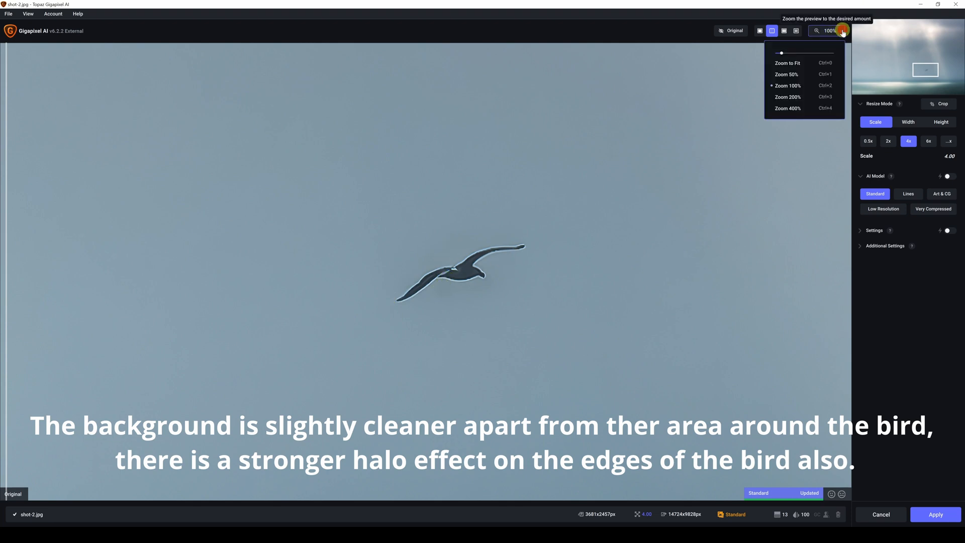
pyautogui.click(782, 75)
pyautogui.moveTo(398, 304); pyautogui.dragTo(403, 192)
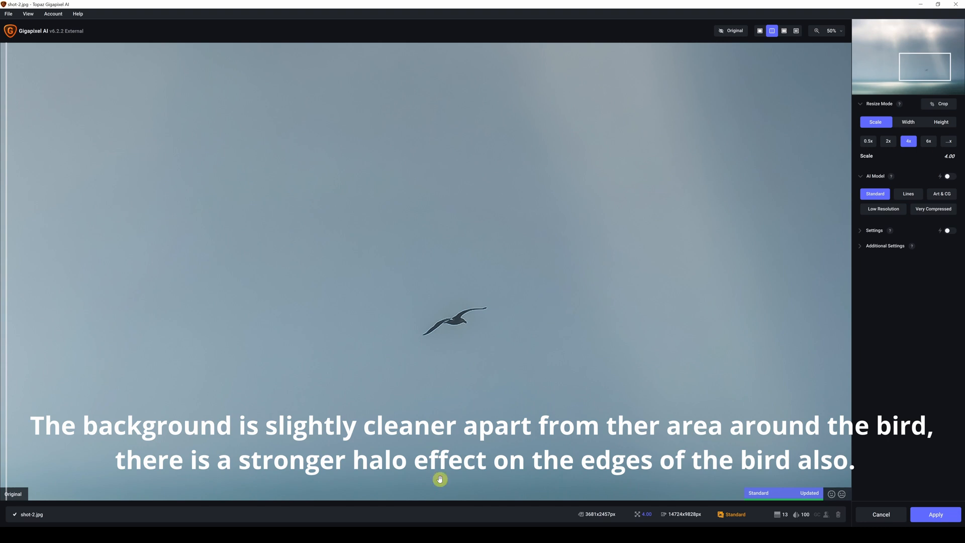
# Set the ON1 Resize AI view to 50% and compare the bird with the Topaz Gigapixel AI result.
pyautogui.moveTo(496, 534)
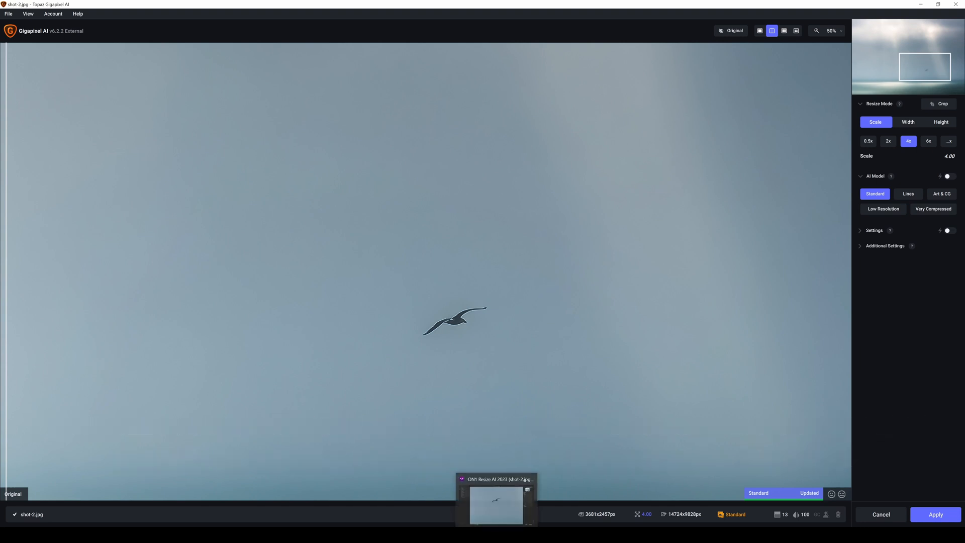
pyautogui.click(497, 503)
pyautogui.click(508, 26)
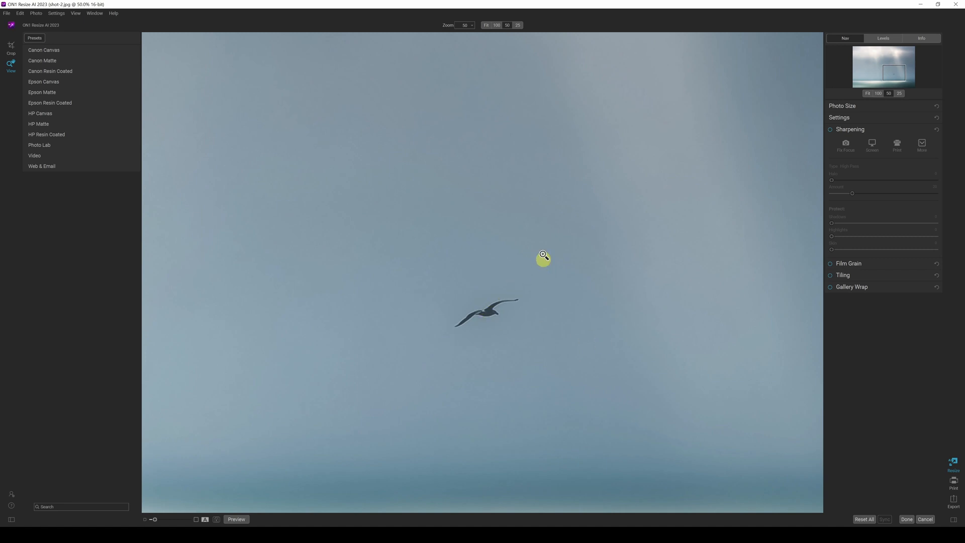
pyautogui.click(483, 535)
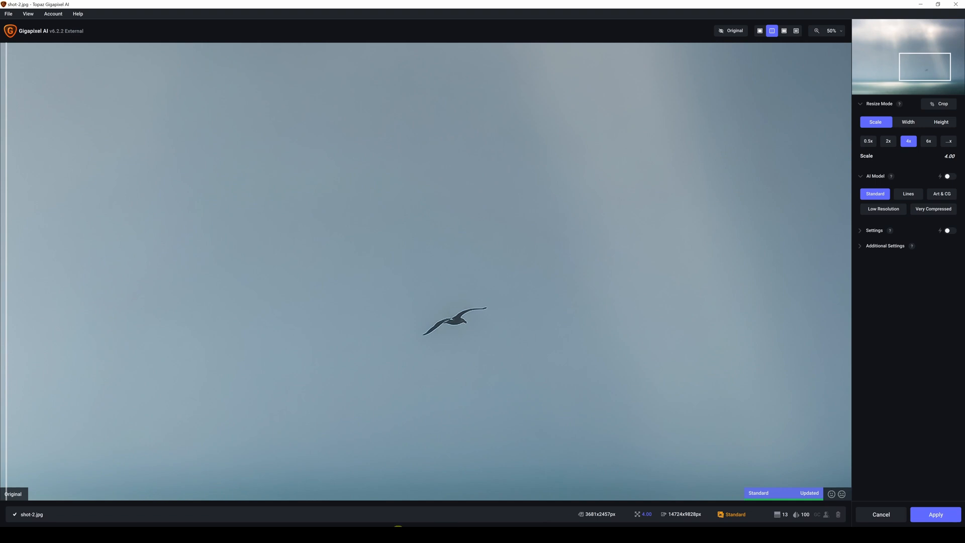
# View the bird at about 50% in Luminar Neo and compare it with ON1 Resize AI and Topaz Gigapixel AI.
pyautogui.click(397, 535)
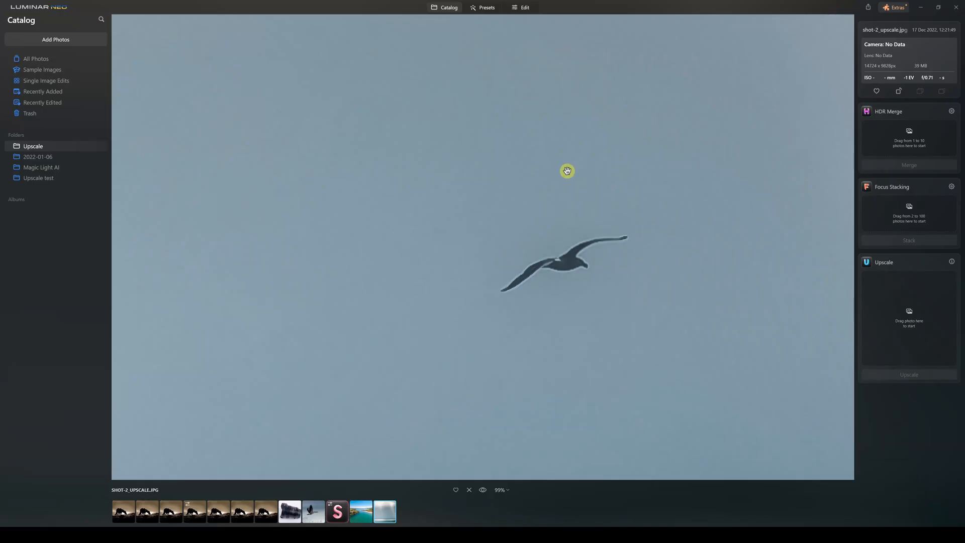
pyautogui.scroll(-5, 567, 171)
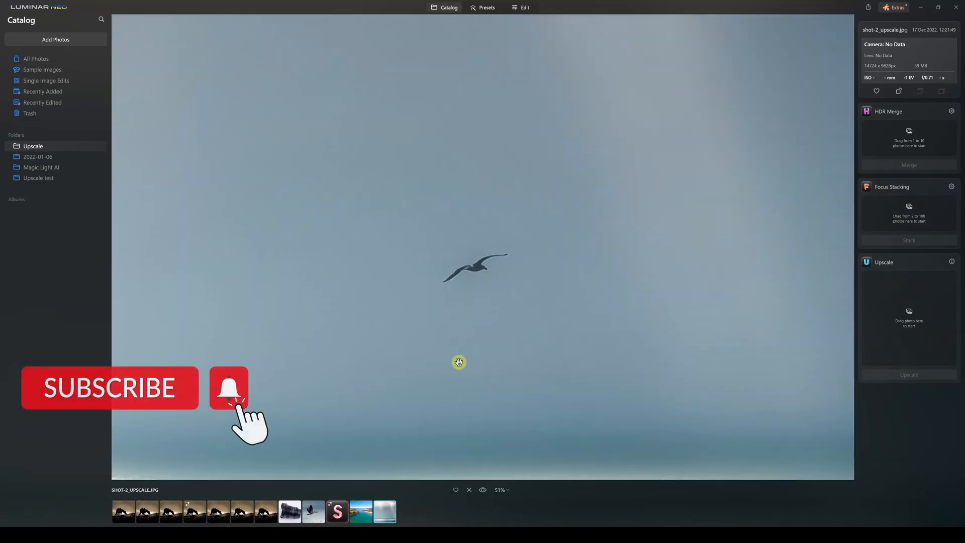
pyautogui.click(491, 535)
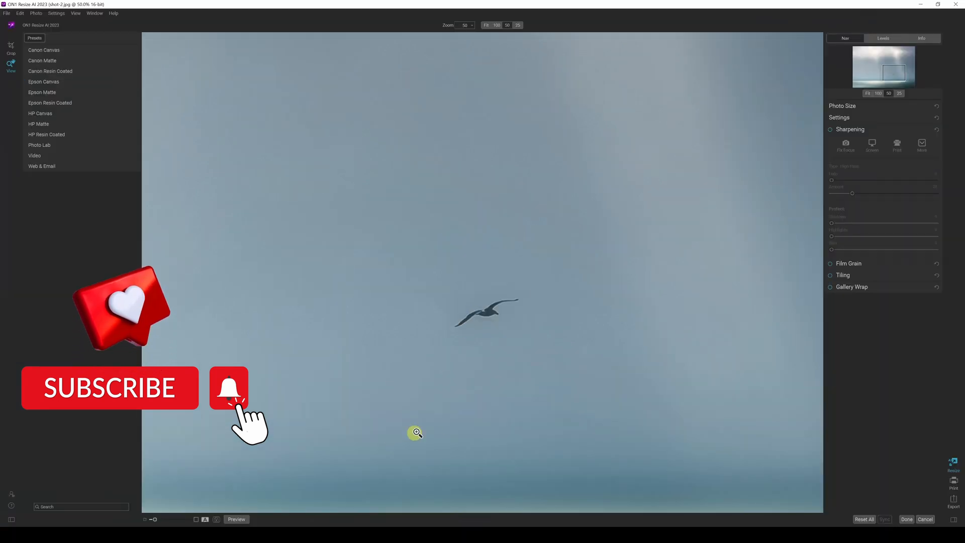
pyautogui.click(507, 535)
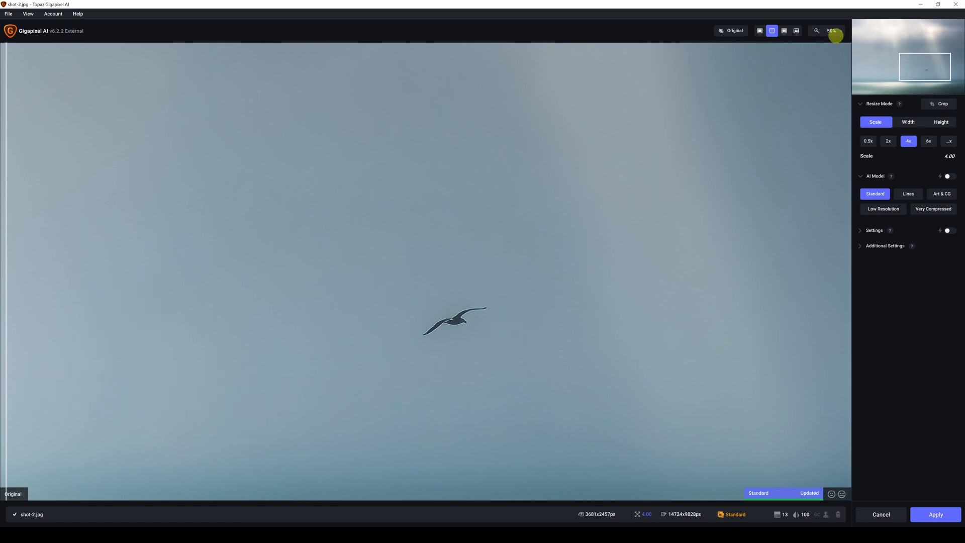
# Fit the whole seascape in Topaz Gigapixel AI, ON1 Resize AI and Luminar Neo, and compare the three results.
pyautogui.click(836, 30)
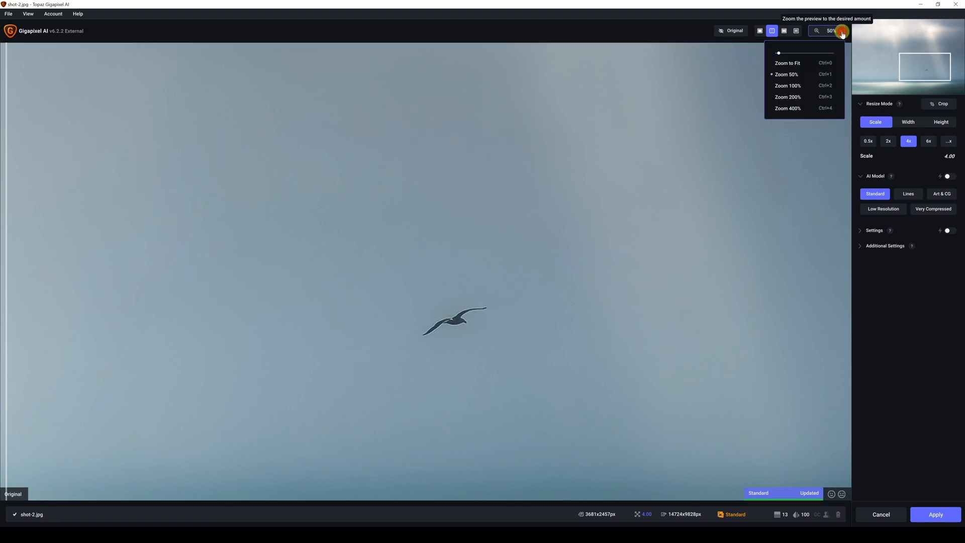
pyautogui.click(787, 64)
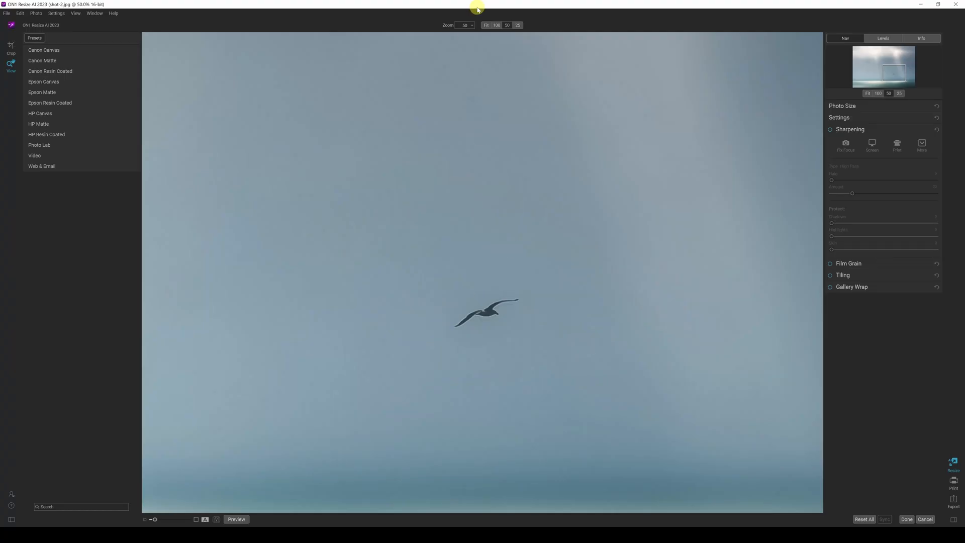
pyautogui.click(486, 26)
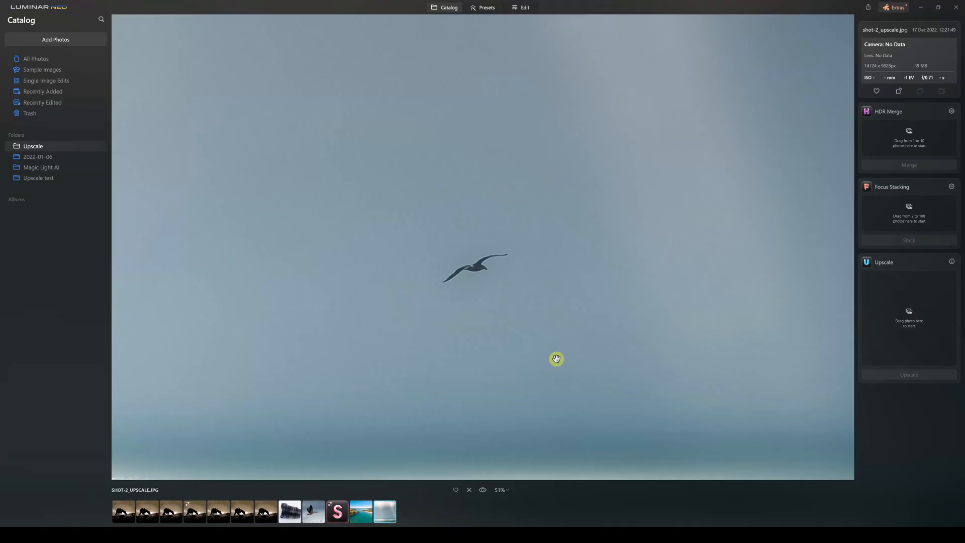
pyautogui.click(448, 236)
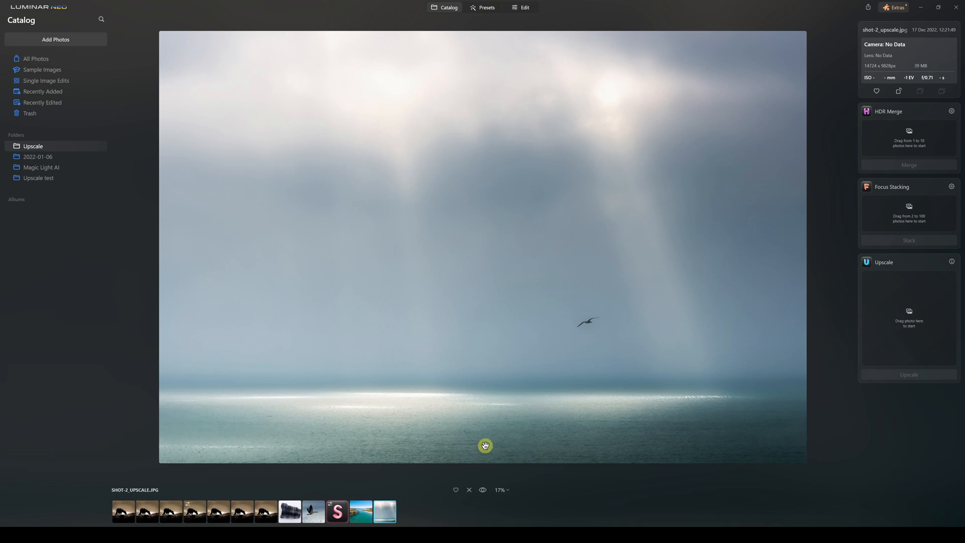
pyautogui.click(534, 534)
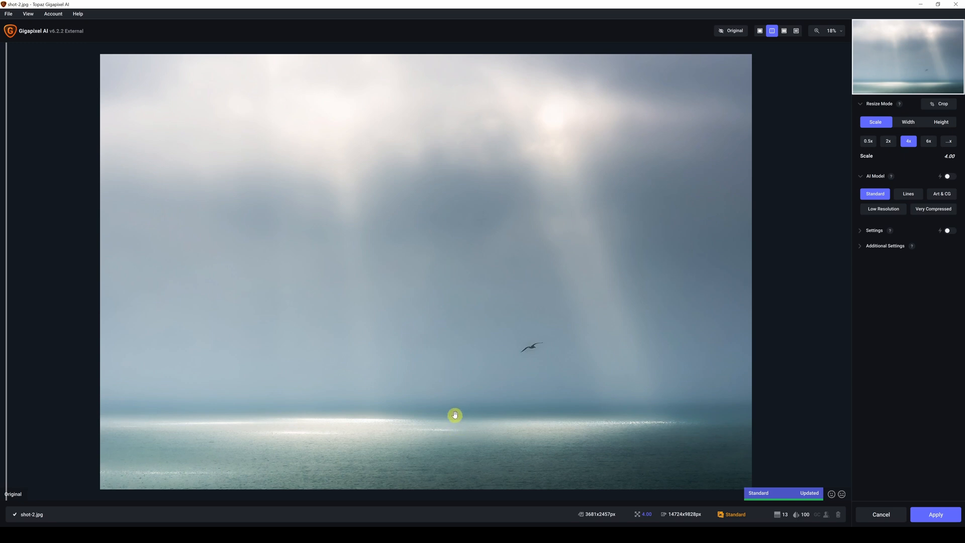
pyautogui.click(503, 521)
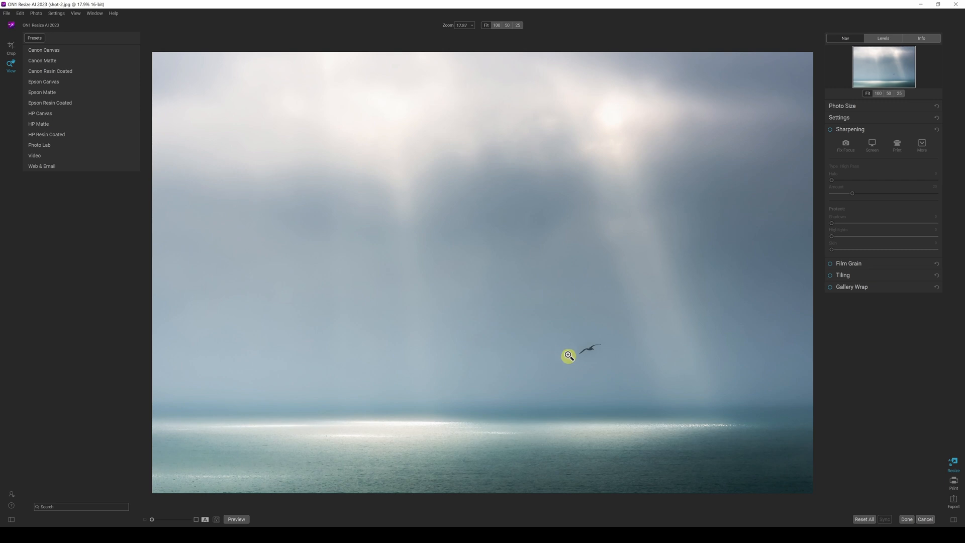
pyautogui.click(380, 533)
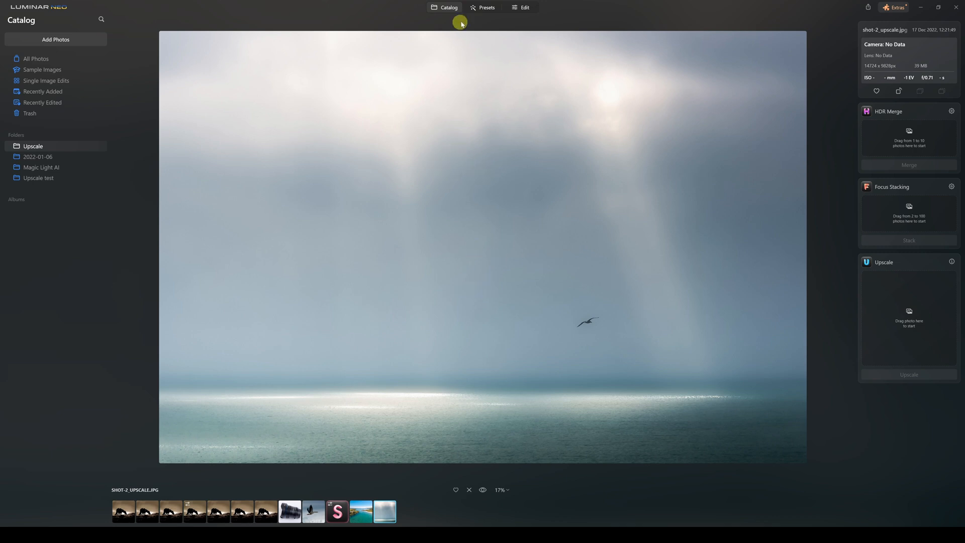
# Upscale shot-3.jpg, the pillow fight photo in the Upscale test folder, by 4x in Luminar Neo.
pyautogui.click(450, 9)
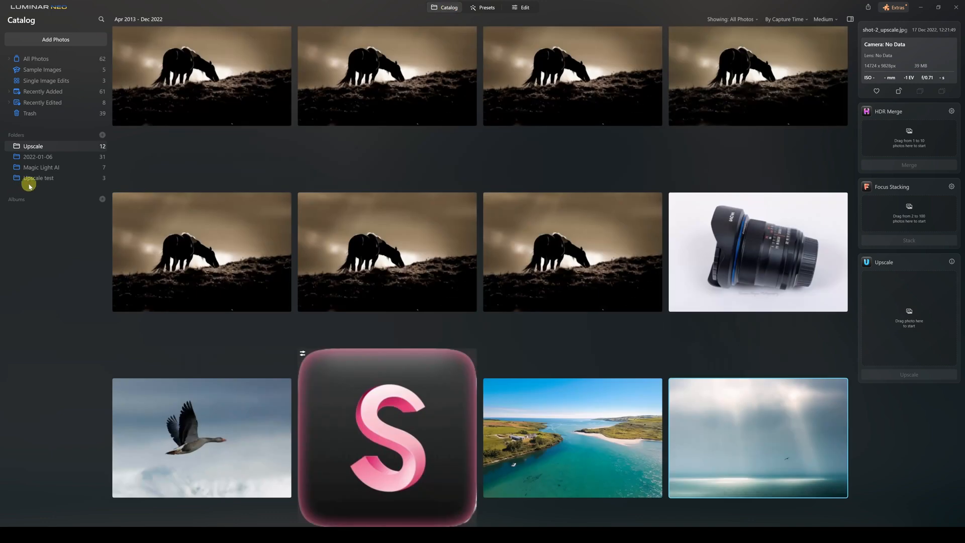
pyautogui.click(39, 178)
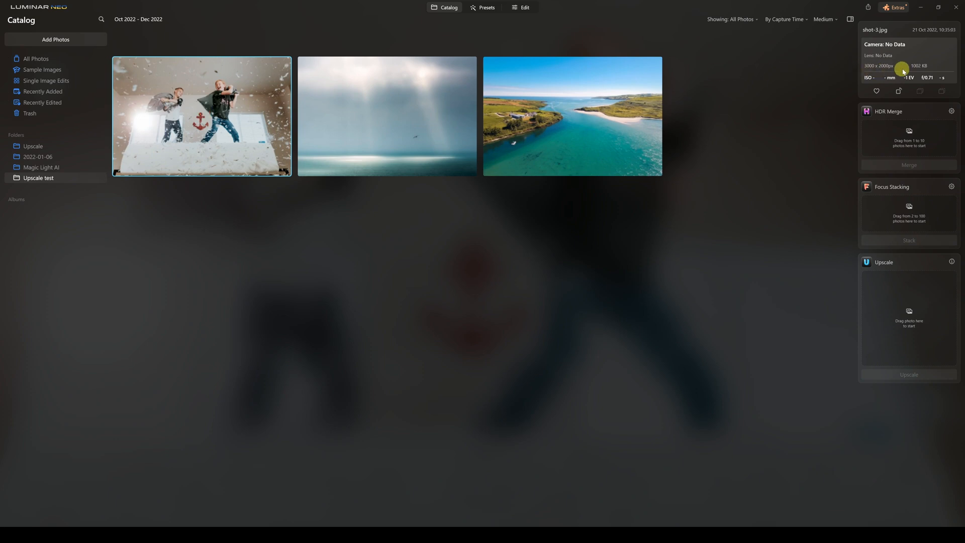
pyautogui.moveTo(193, 120); pyautogui.dragTo(938, 325)
pyautogui.click(909, 361)
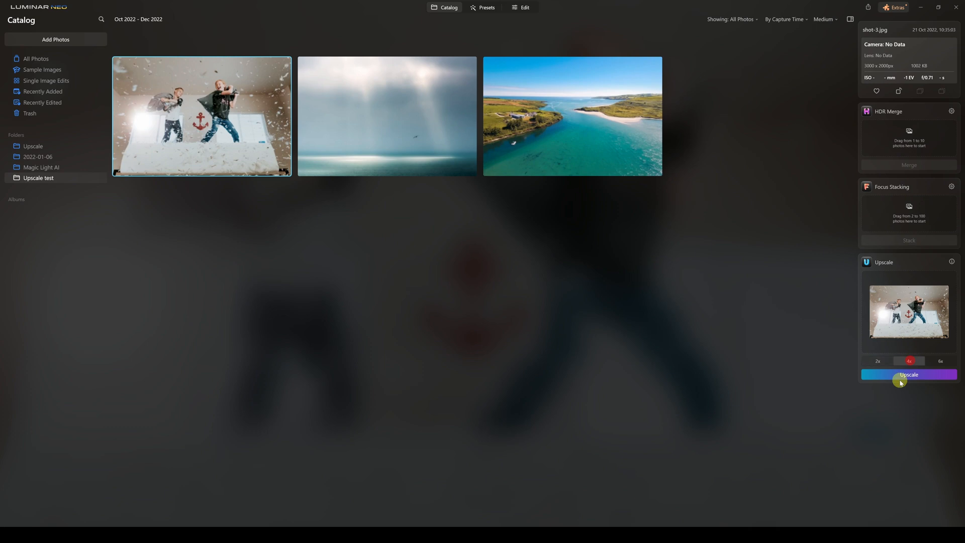
pyautogui.click(910, 375)
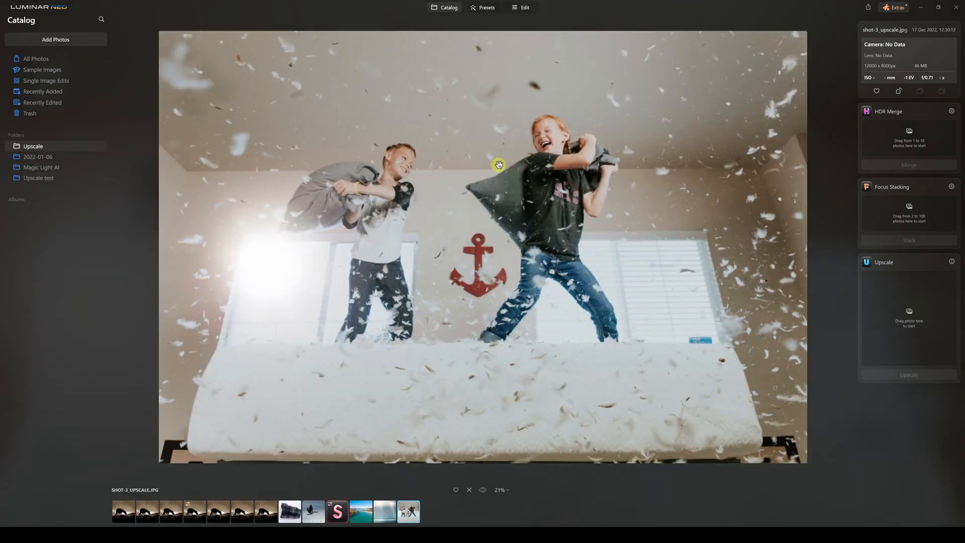
# Examine the children's faces and the flying feathers in shot-3_upscale.jpg at 50% zoom.
pyautogui.click(516, 169)
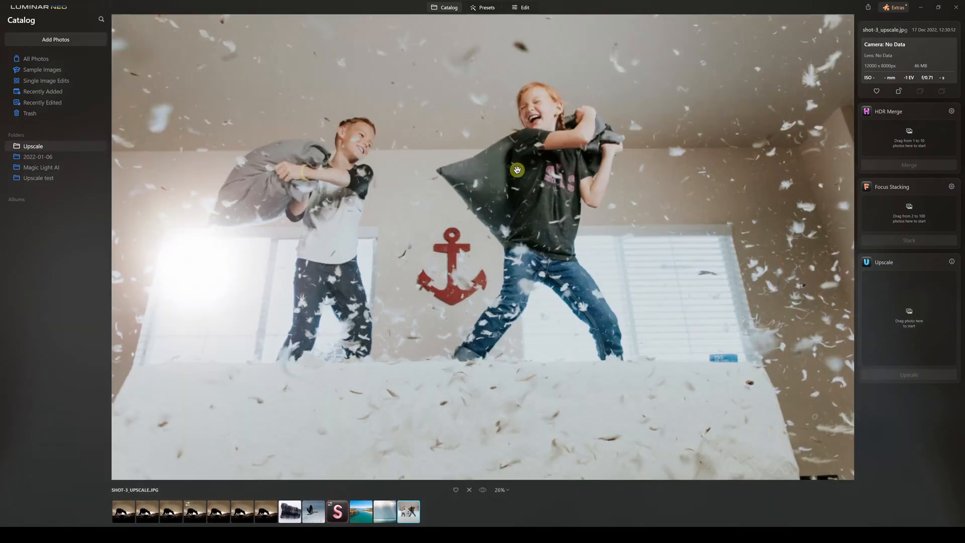
pyautogui.moveTo(352, 207); pyautogui.dragTo(458, 281)
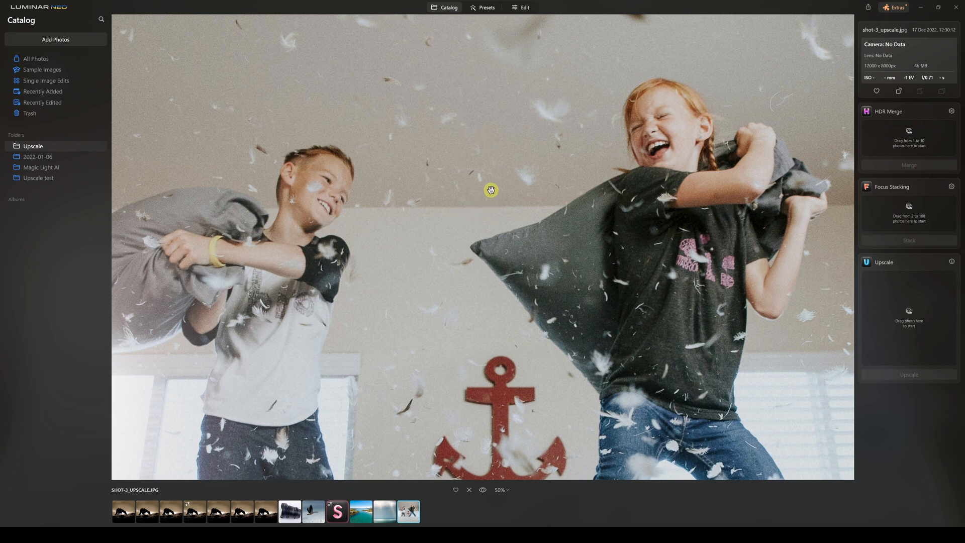
pyautogui.moveTo(491, 189); pyautogui.dragTo(504, 186)
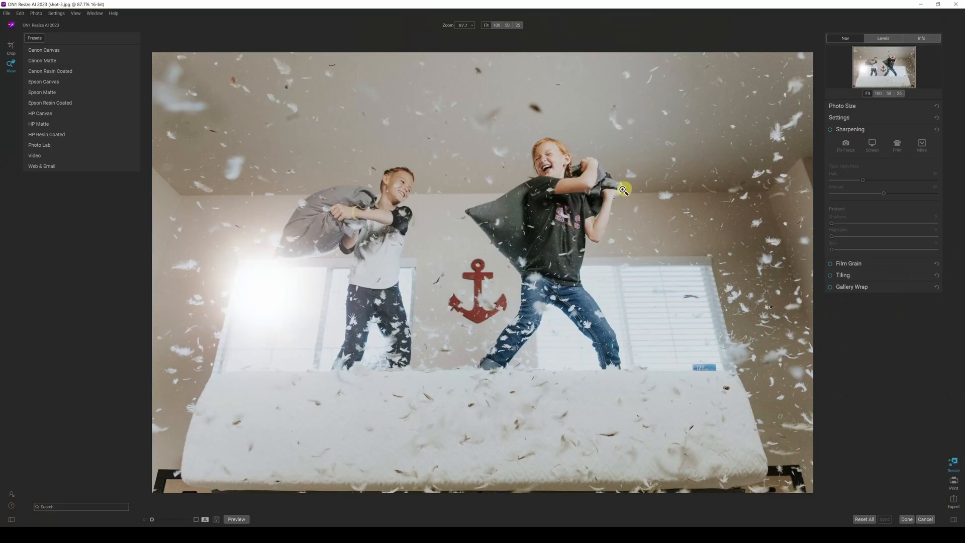
# Set the pillow fight photo to resize to 400 percent and view the two children at 50% zoom.
pyautogui.click(856, 130)
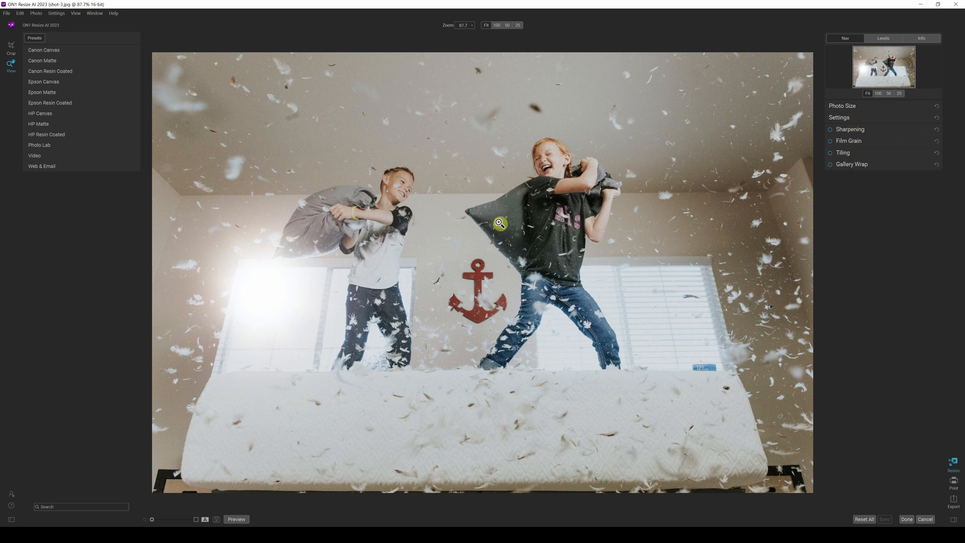
pyautogui.click(842, 106)
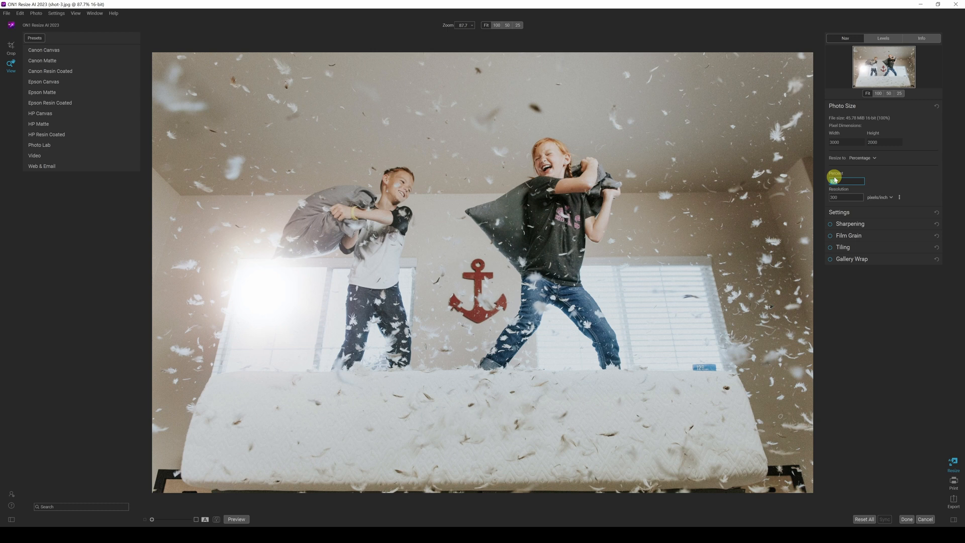
pyautogui.write('400')
pyautogui.press('Return')
pyautogui.click(507, 25)
pyautogui.moveTo(433, 173); pyautogui.dragTo(507, 380)
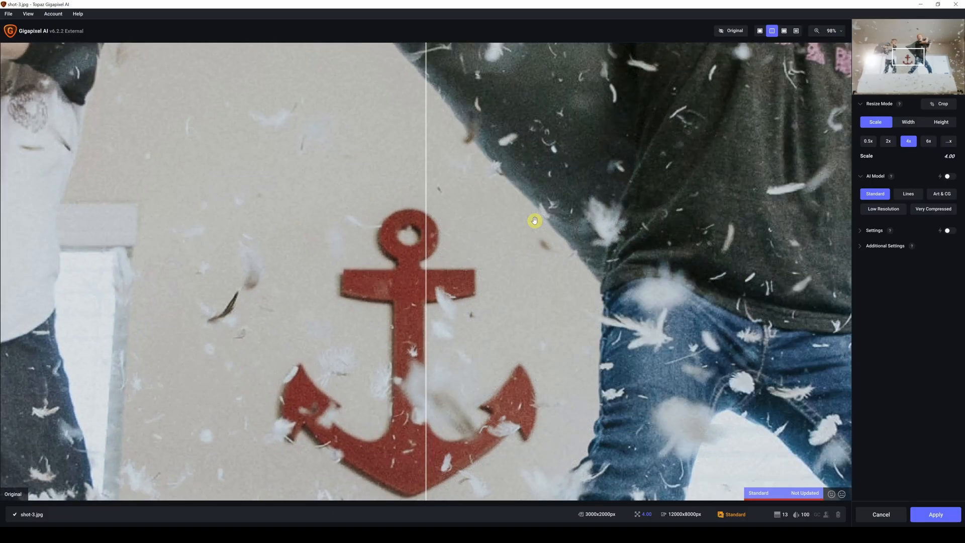
# Examine both children at about 53% zoom with the Standard model result revealed across nearly the whole preview.
pyautogui.scroll(-1, 534, 223)
pyautogui.scroll(-2, 535, 220)
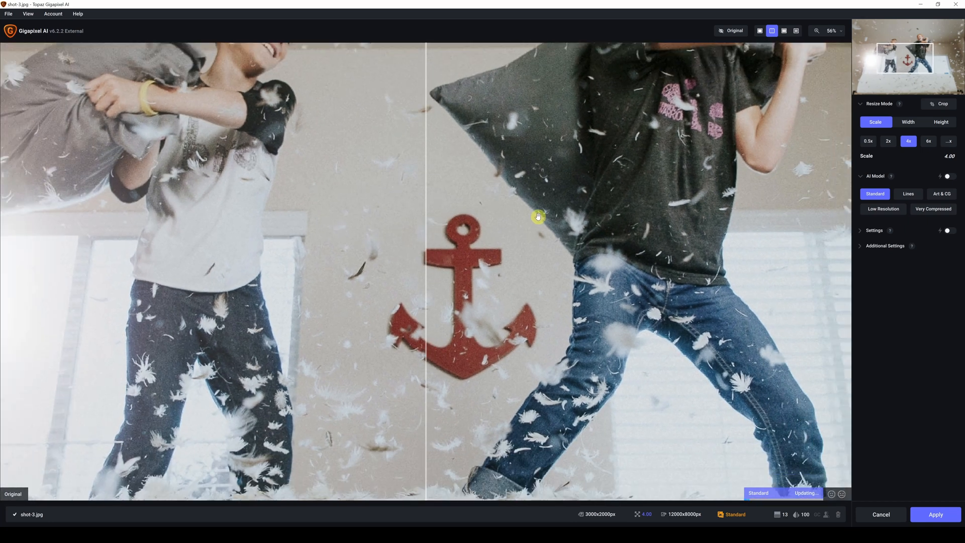
pyautogui.moveTo(545, 101); pyautogui.dragTo(582, 323)
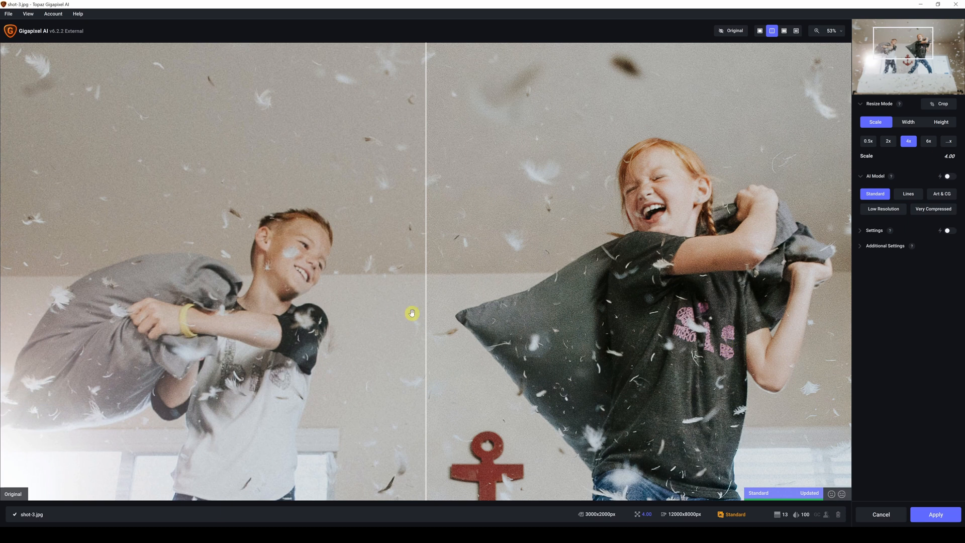
pyautogui.moveTo(427, 259); pyautogui.dragTo(17, 271)
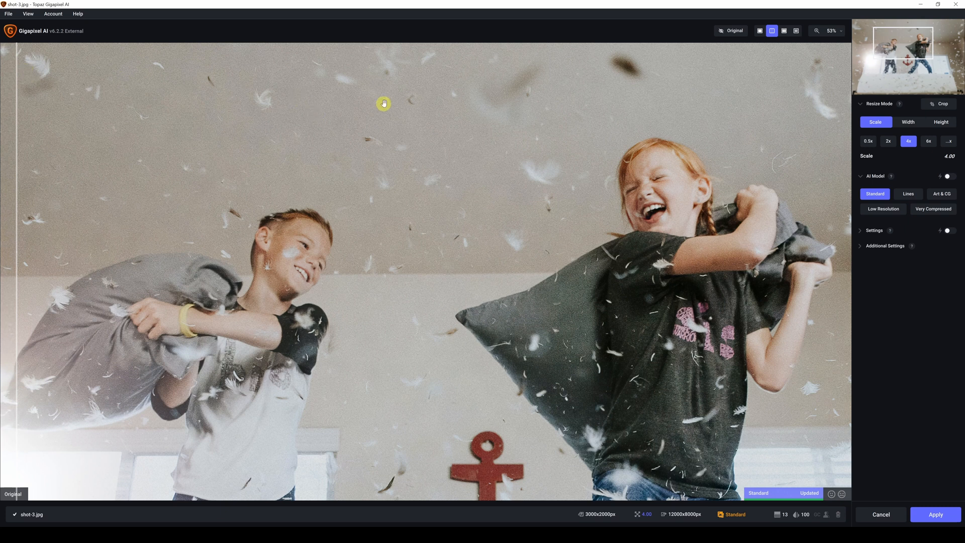
pyautogui.scroll(-1, 654, 292)
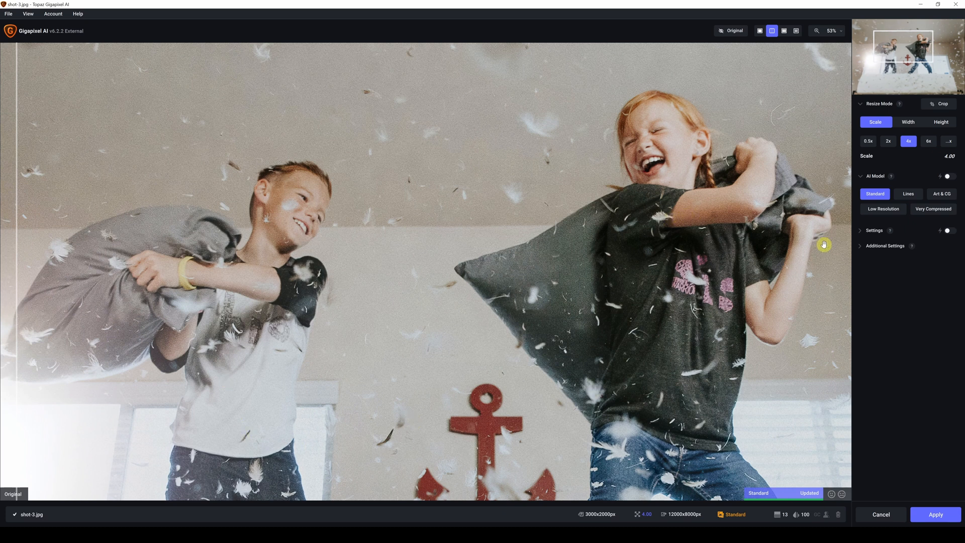
# Turn on automatic AI model selection and examine the girl, the boy and the background grain at several zoom levels.
pyautogui.click(949, 177)
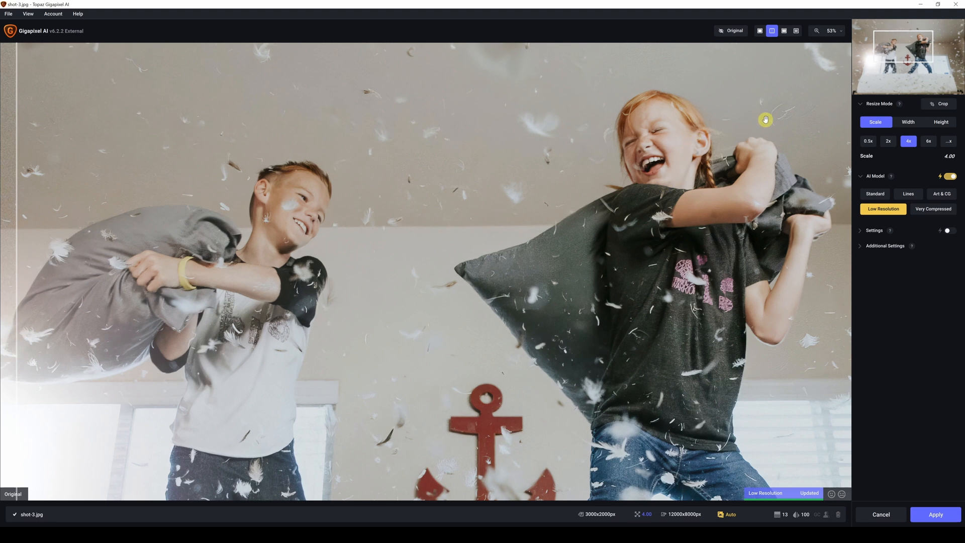
pyautogui.scroll(1, 814, 125)
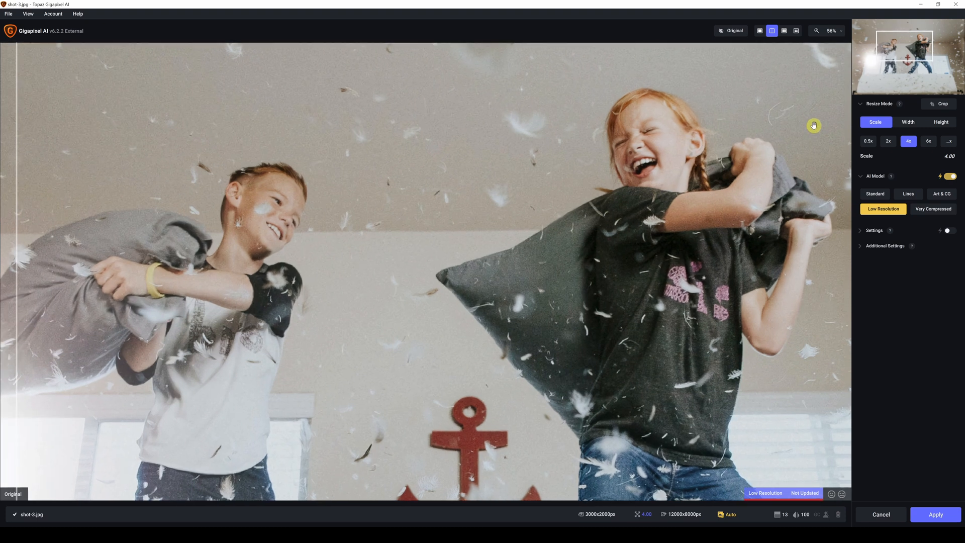
pyautogui.scroll(4, 814, 125)
pyautogui.moveTo(815, 131); pyautogui.dragTo(627, 156)
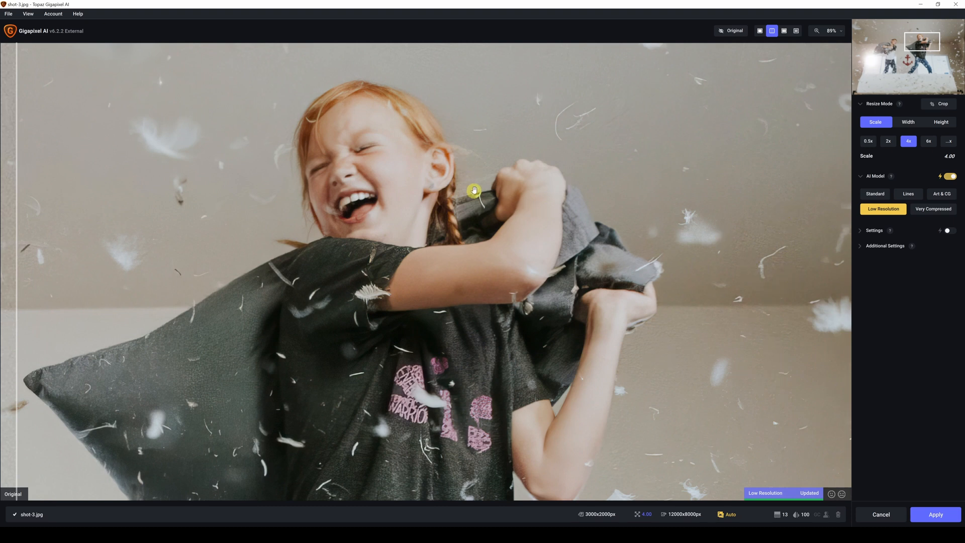
pyautogui.moveTo(266, 183); pyautogui.dragTo(588, 139)
pyautogui.scroll(-2, 481, 178)
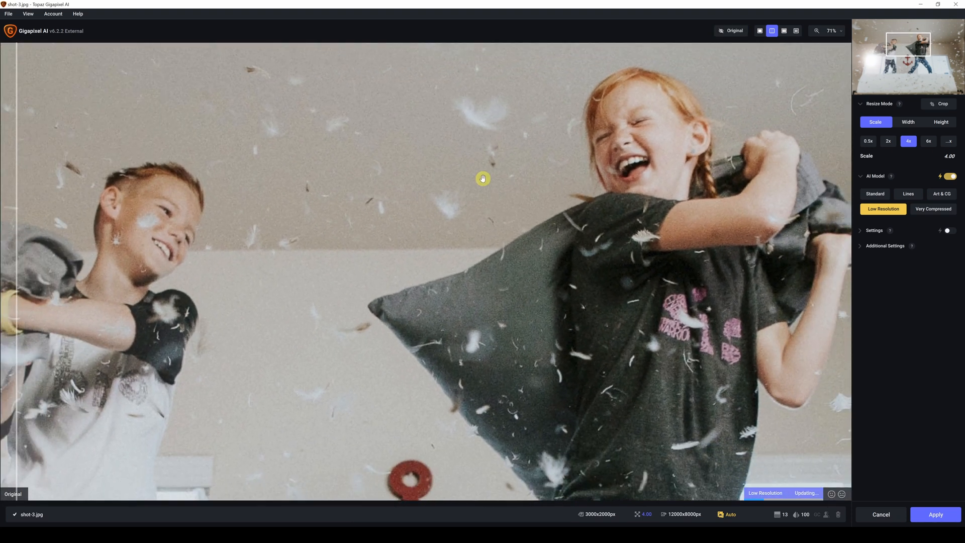
pyautogui.moveTo(452, 208); pyautogui.dragTo(511, 206)
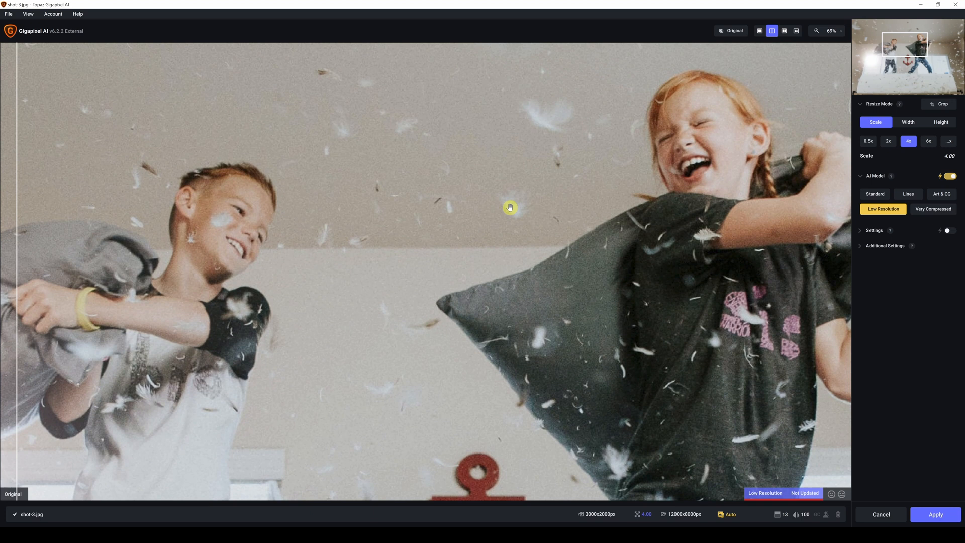
pyautogui.scroll(-1, 511, 206)
pyautogui.scroll(-2, 511, 208)
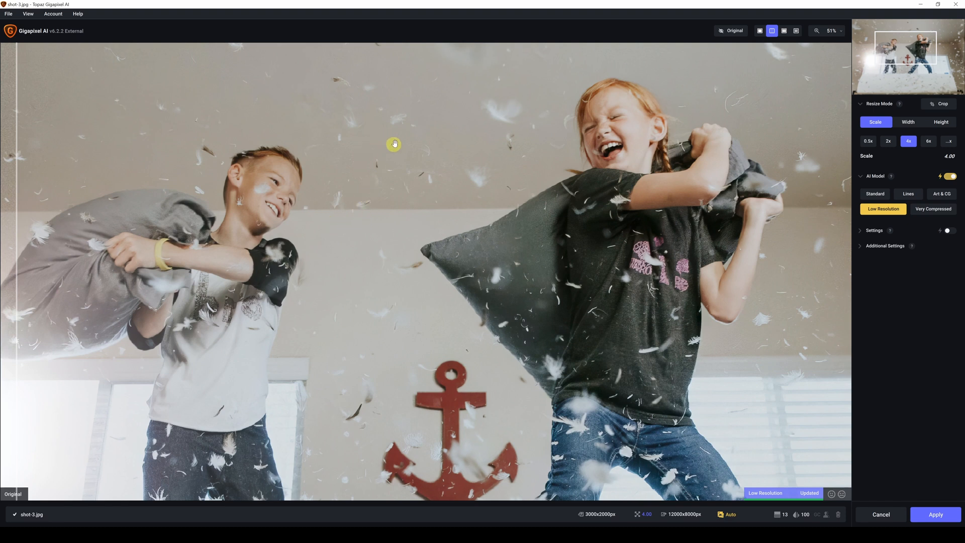
# Compare the Very Compressed and Standard AI models on both children, and leave the model set to Very Compressed.
pyautogui.click(934, 210)
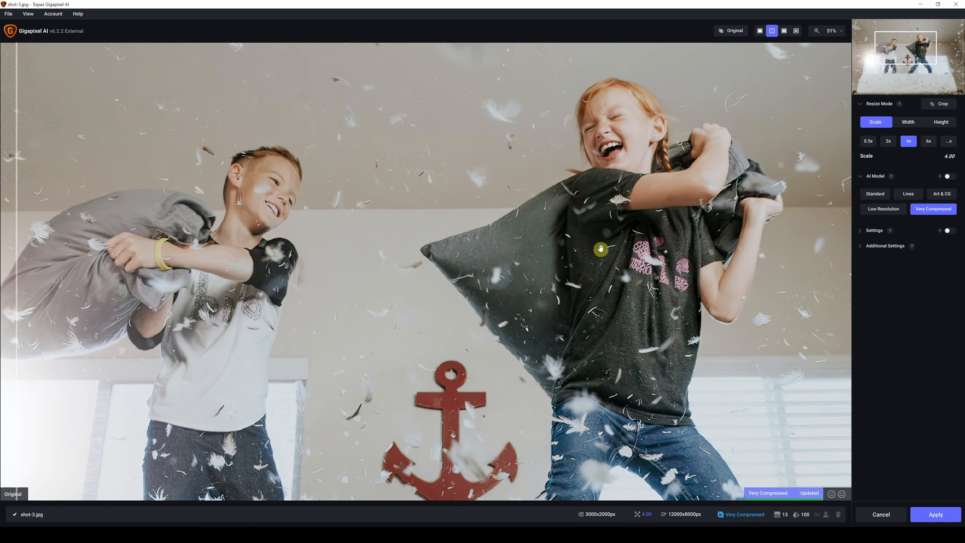
pyautogui.moveTo(901, 212)
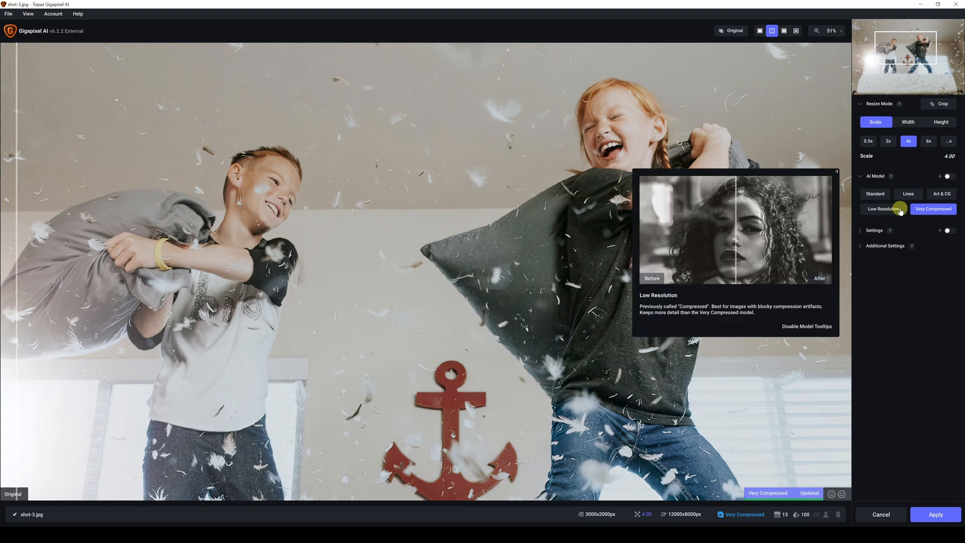
pyautogui.click(876, 196)
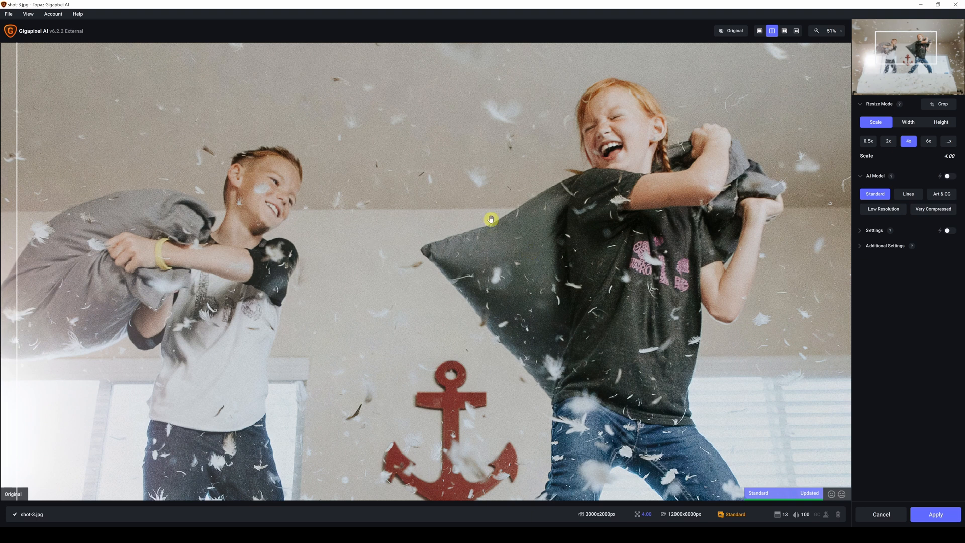
pyautogui.moveTo(881, 211)
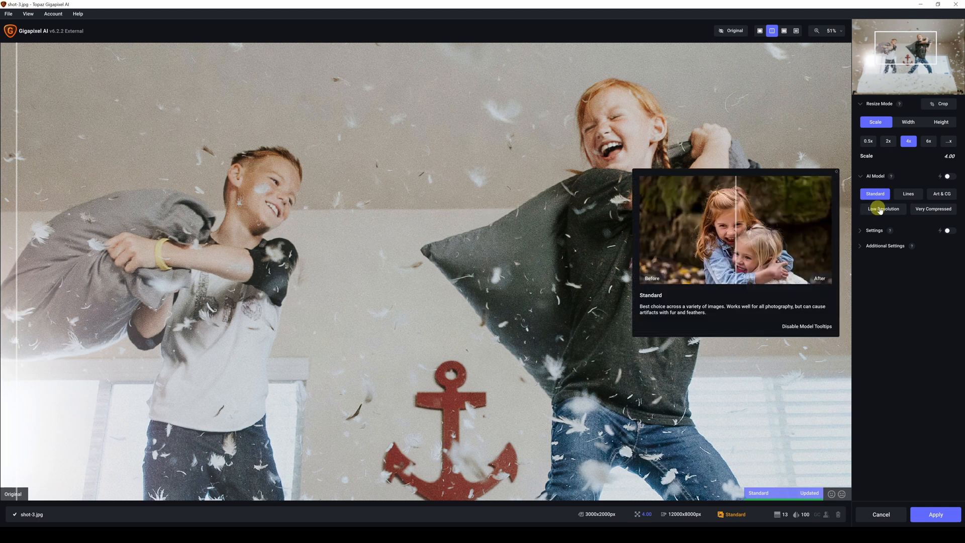
pyautogui.click(934, 208)
pyautogui.moveTo(494, 197); pyautogui.dragTo(525, 188)
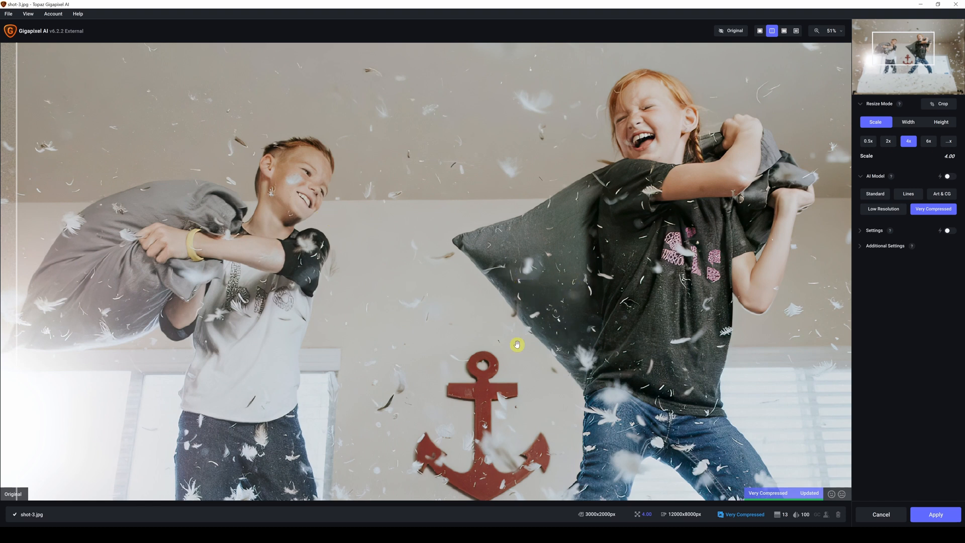
# Compare the two children at about 50% zoom across ON1 Resize AI, Luminar Neo and Topaz Gigapixel AI.
pyautogui.click(499, 531)
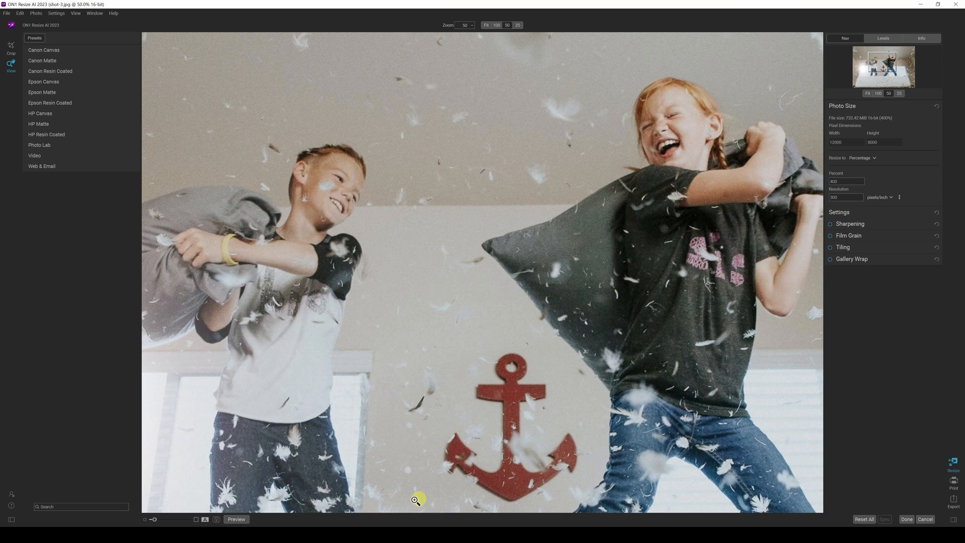
pyautogui.click(386, 532)
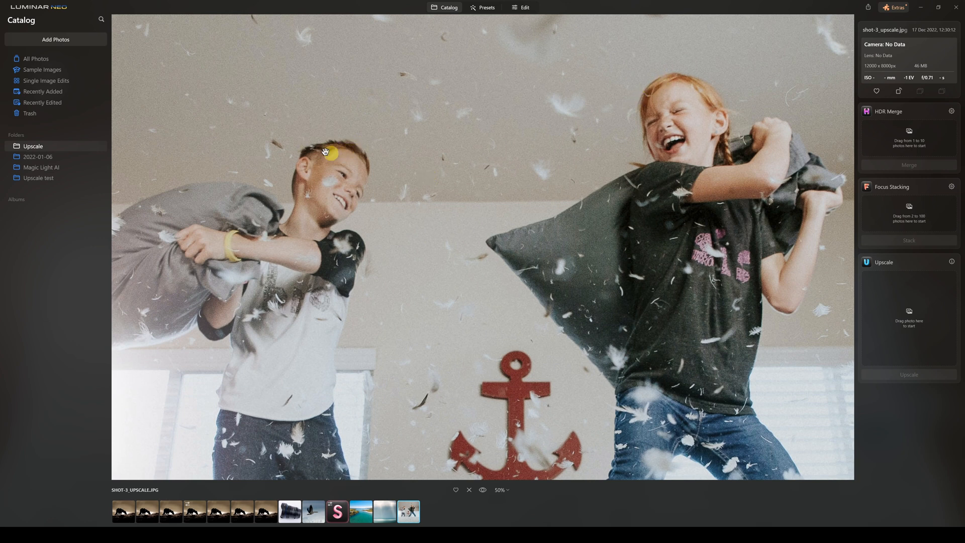
pyautogui.moveTo(496, 535)
pyautogui.click(496, 506)
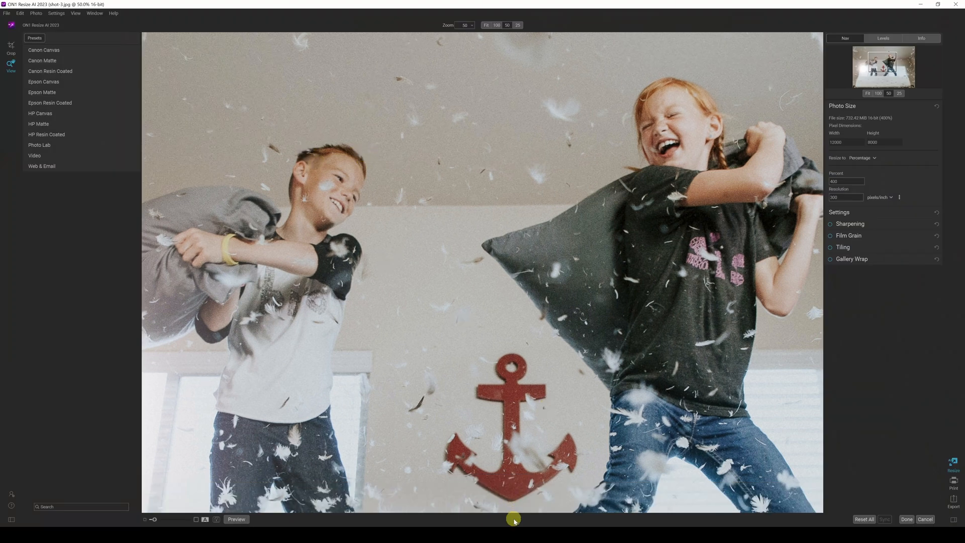
pyautogui.click(483, 534)
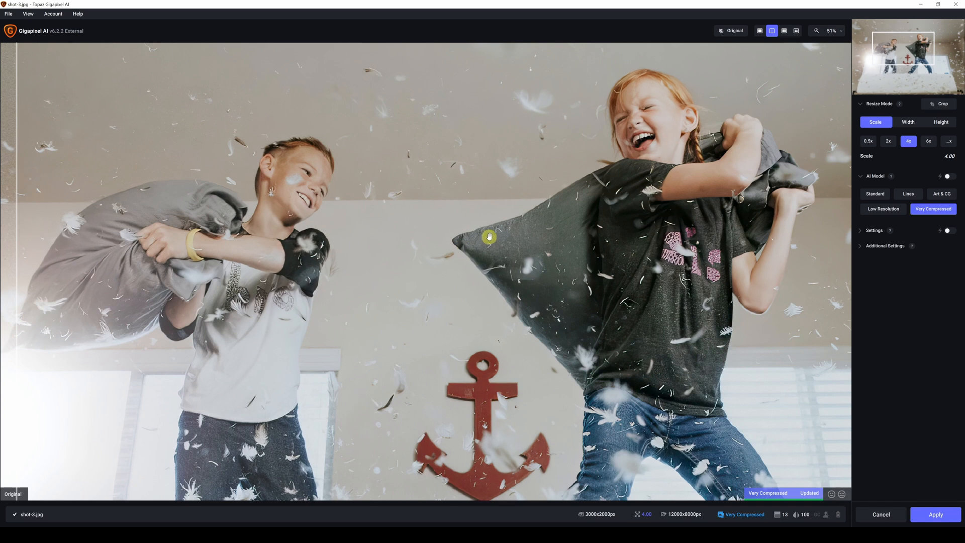
# Compare the whole pillow fight photo at 25% zoom between Topaz Gigapixel AI and ON1 Resize AI.
pyautogui.scroll(-5, 479, 238)
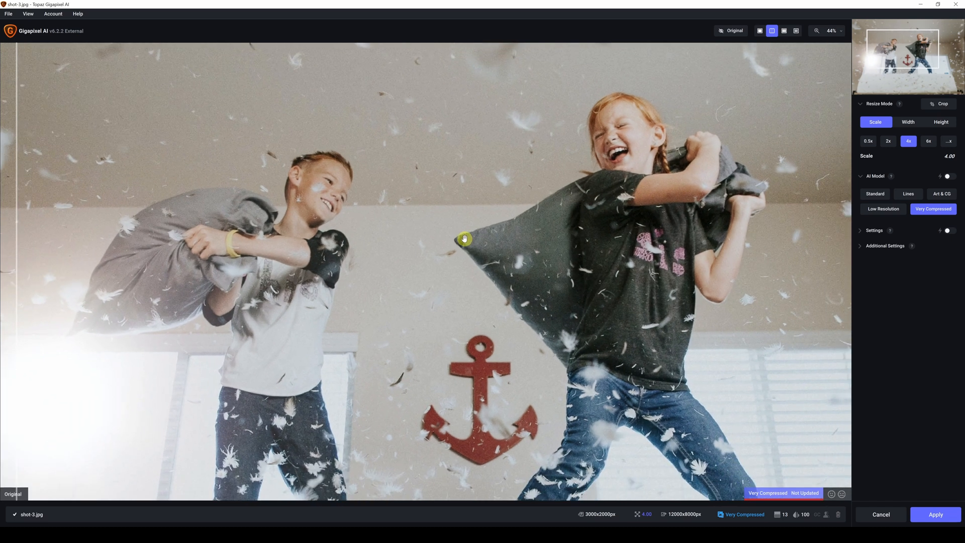
pyautogui.scroll(-1, 463, 240)
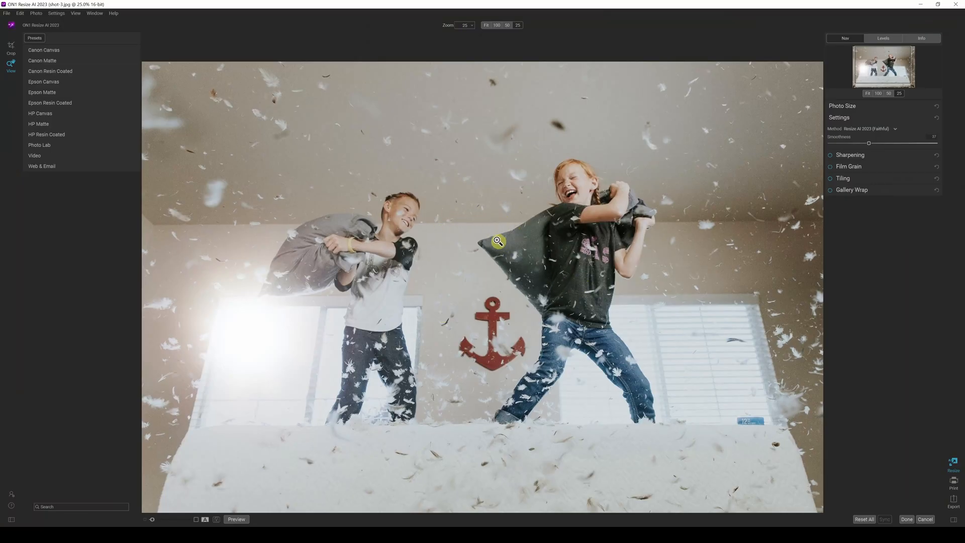
pyautogui.click(534, 498)
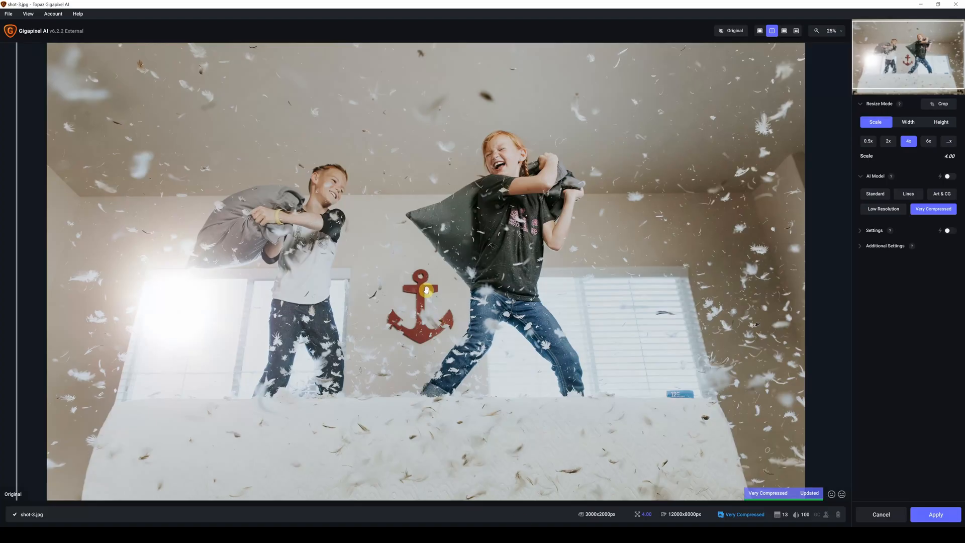